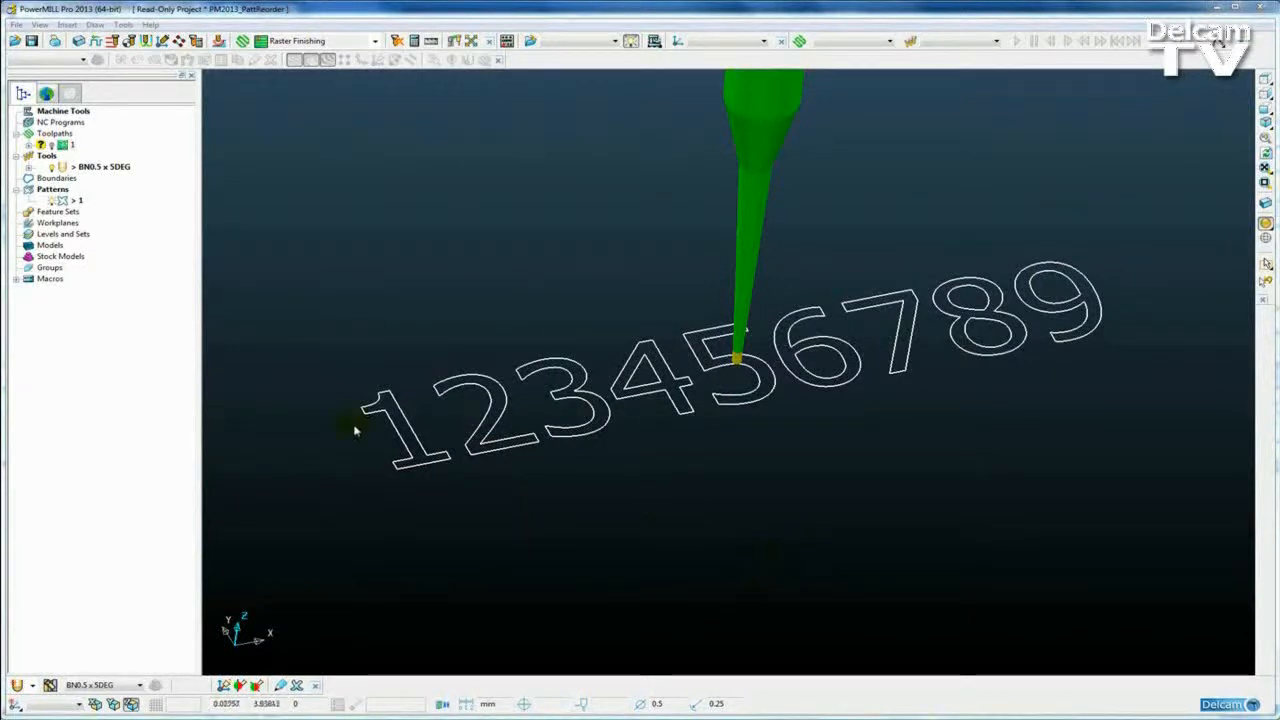
Activate toolpath 1 so its moves are drawn over the number pattern.
{"action": "left_click", "coordinate": [52, 200]}
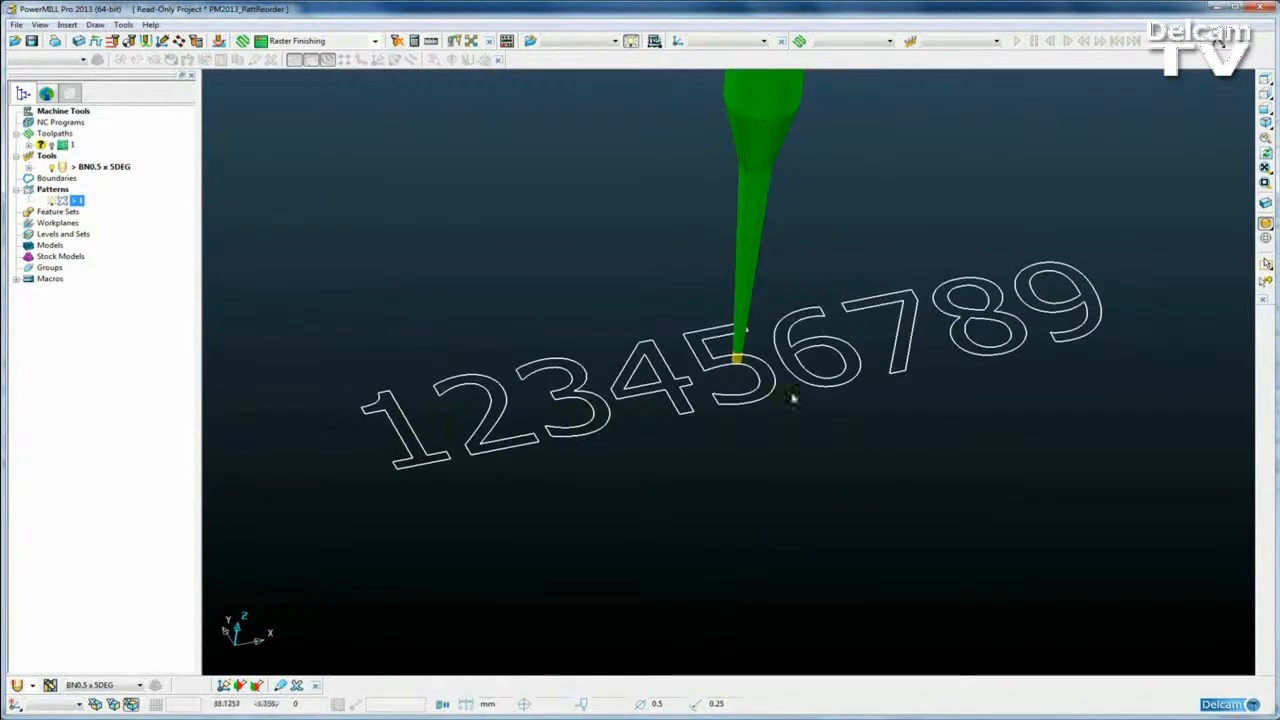
{"action": "middle_click_drag", "start_coordinate": [893, 393], "coordinate": [906, 370]}
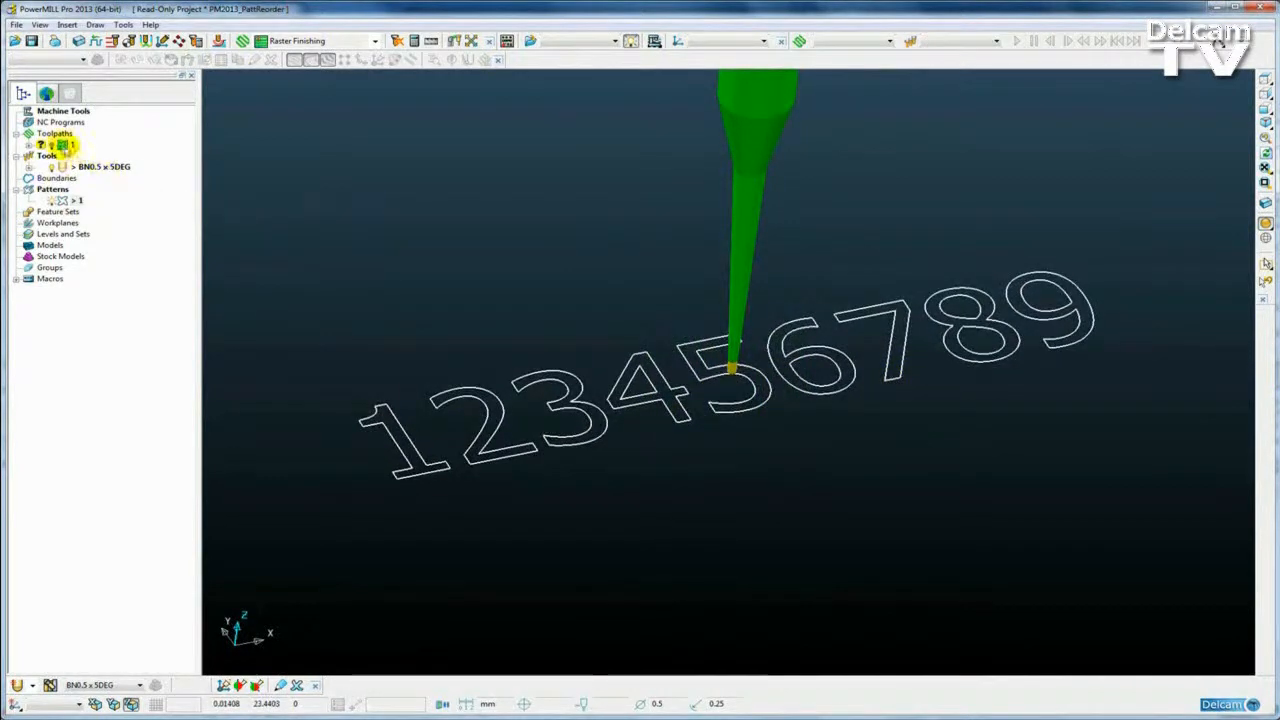
{"action": "double_click", "coordinate": [62, 145]}
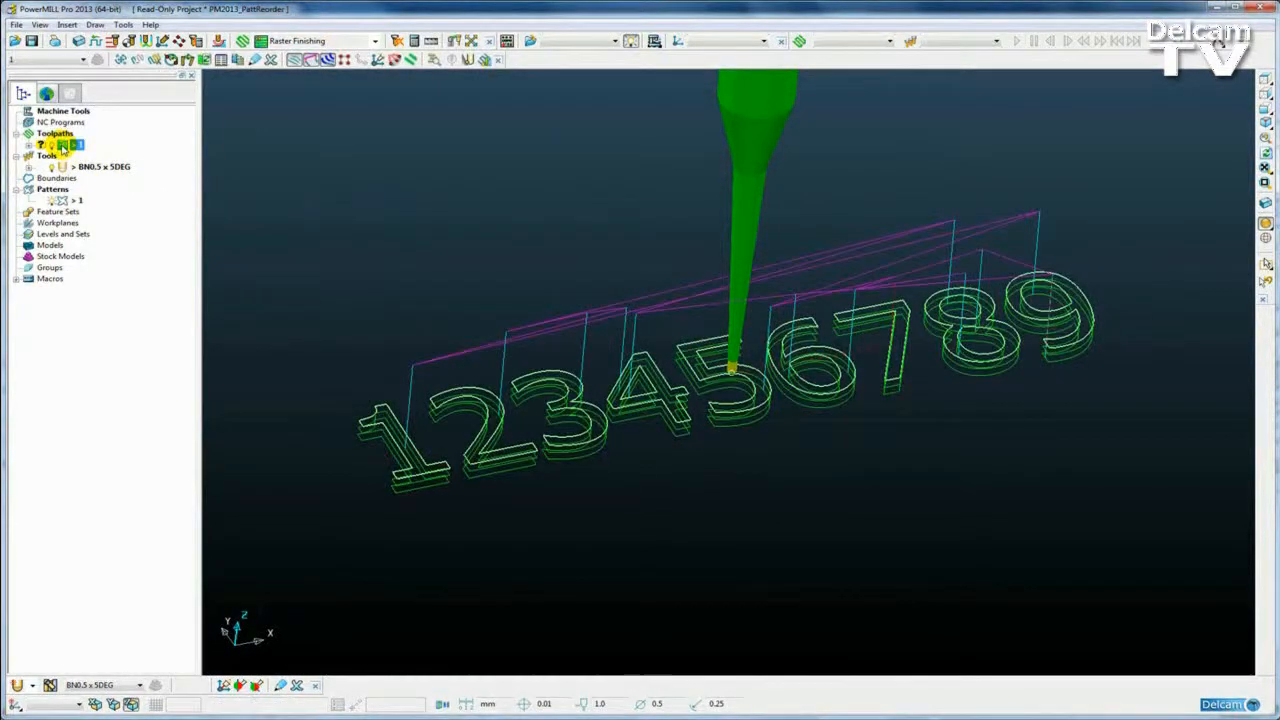
Simulate toolpath 1 from the start to examine the order in which the digits are machined.
{"action": "right_click", "coordinate": [62, 145]}
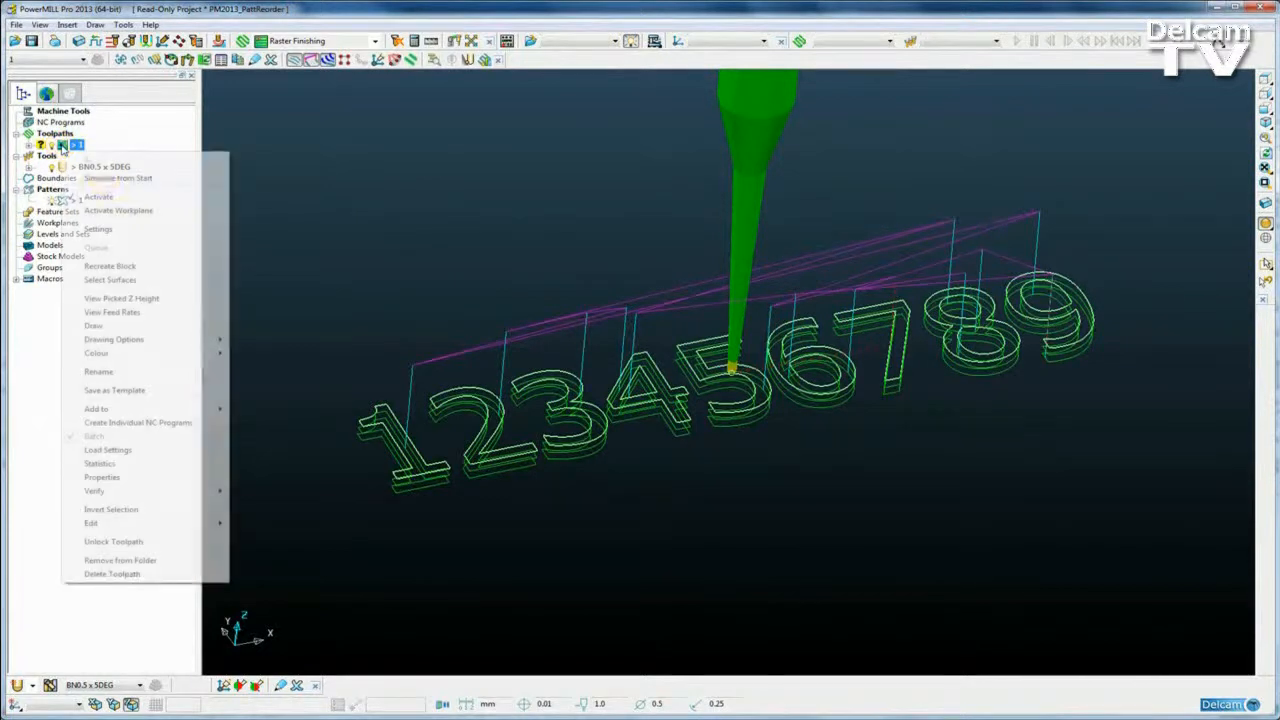
{"action": "left_click", "coordinate": [104, 174]}
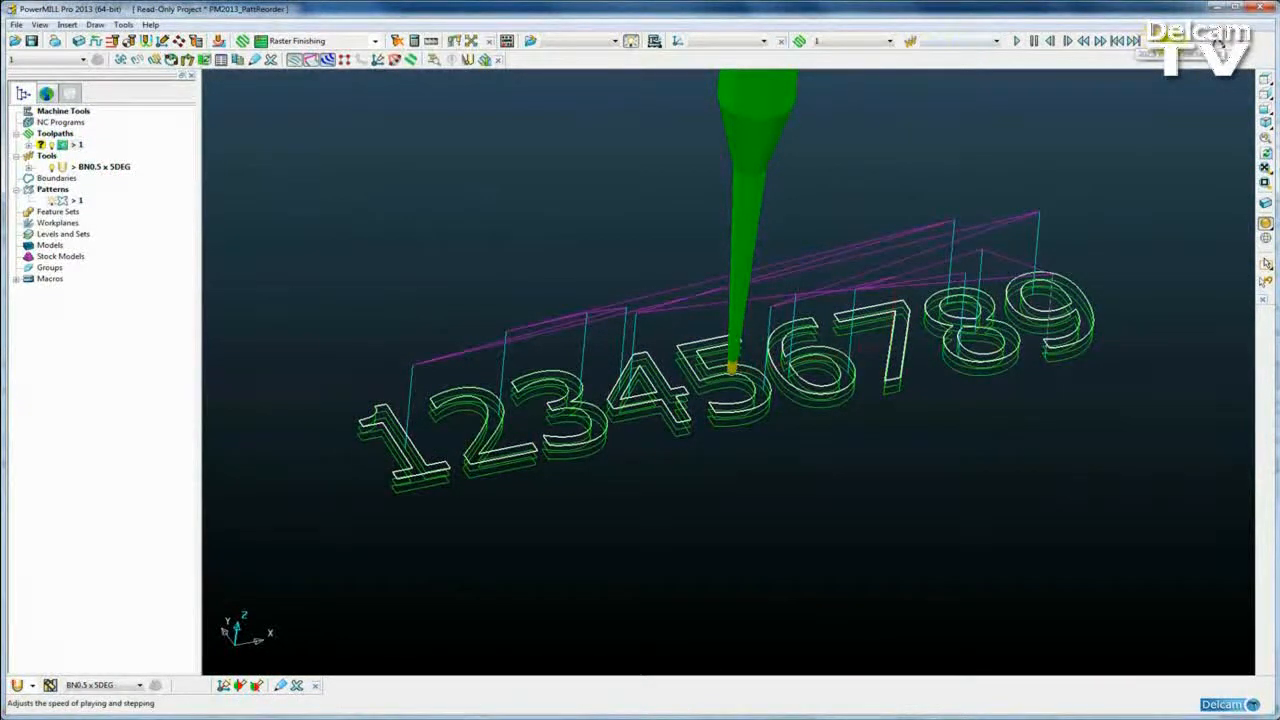
{"action": "left_click", "coordinate": [1015, 41]}
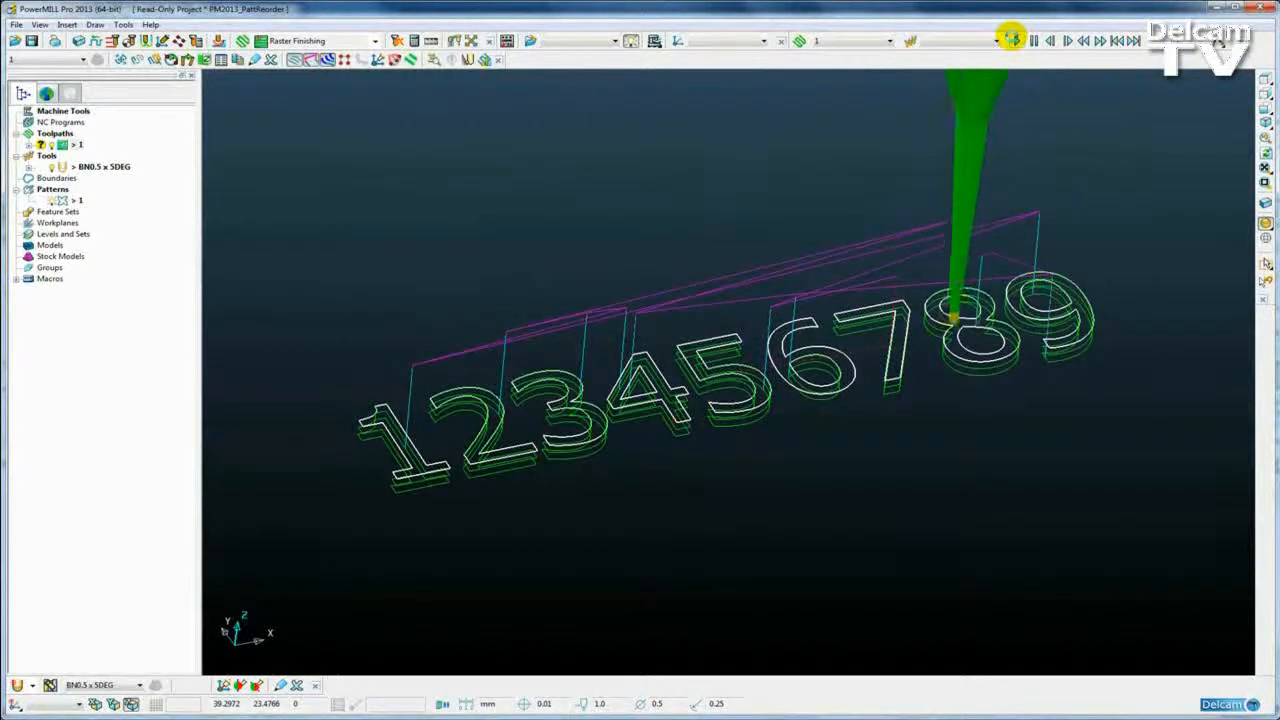
{"action": "left_click", "coordinate": [1013, 40]}
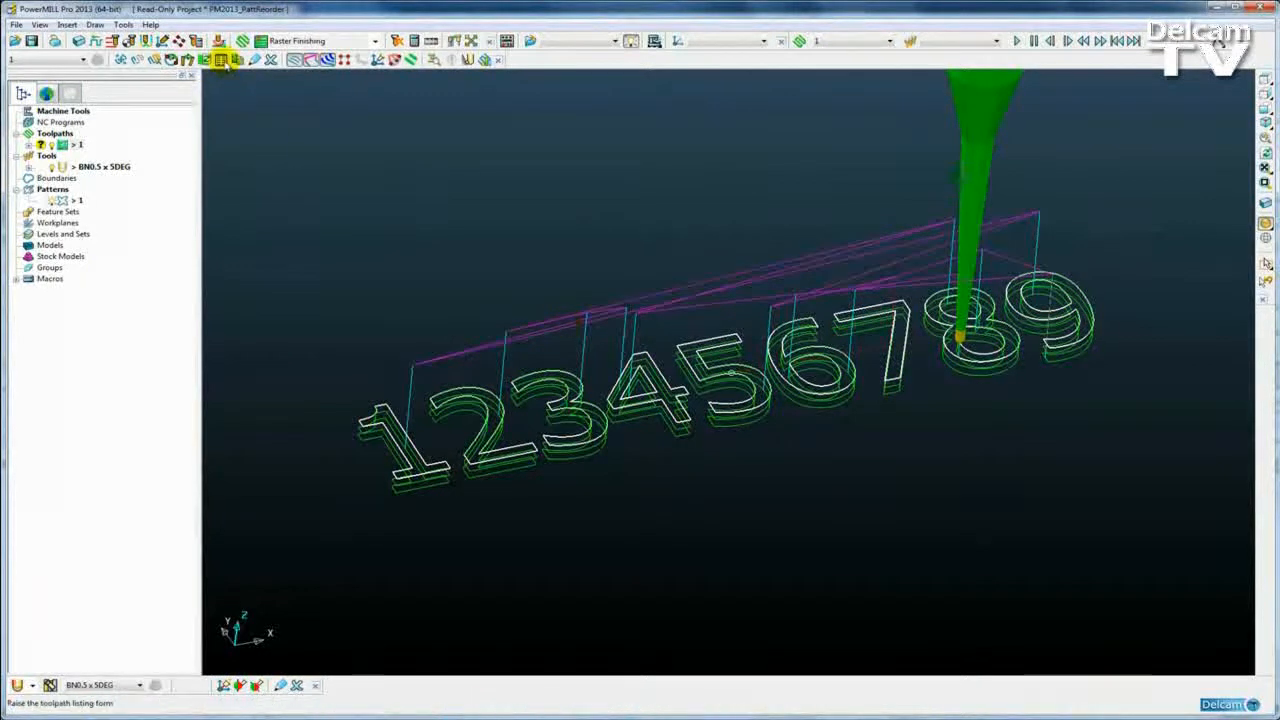
Automatically reorder the segments of toolpath 1 to minimise its links, and close the segment list.
{"action": "left_click", "coordinate": [294, 59]}
{"action": "left_click_drag", "start_coordinate": [298, 103], "coordinate": [400, 93]}
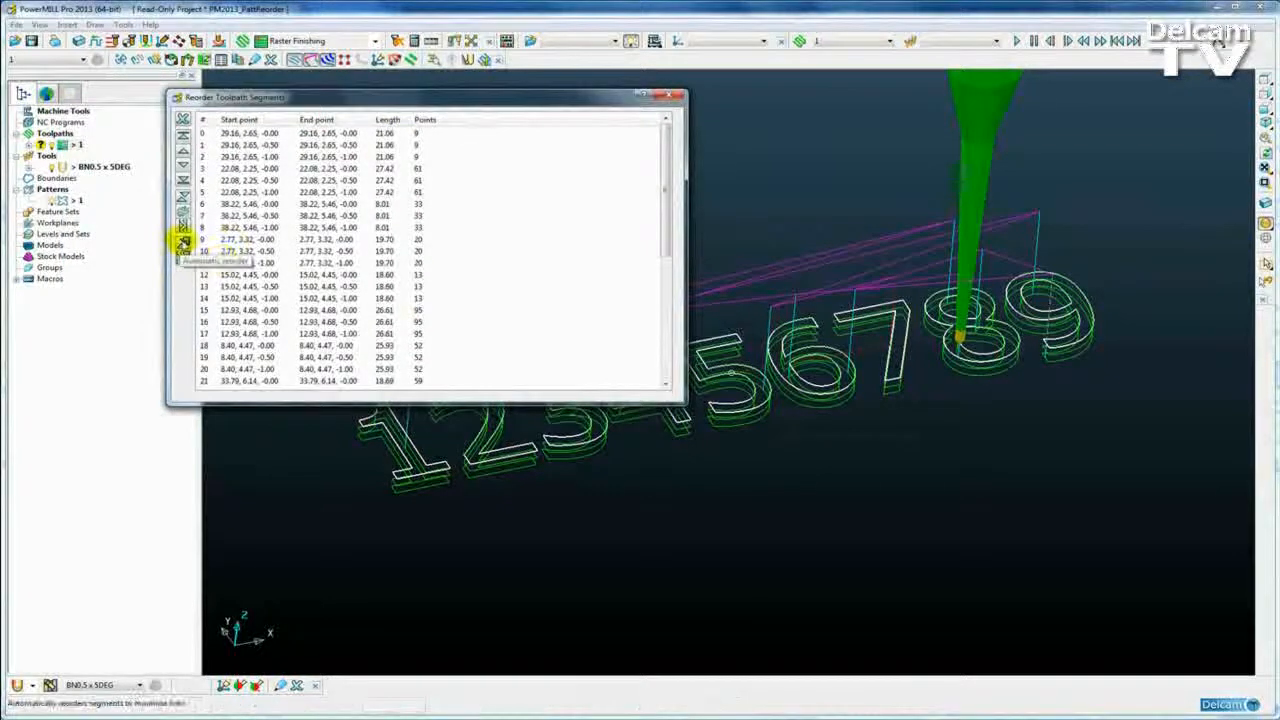
{"action": "left_click", "coordinate": [183, 243]}
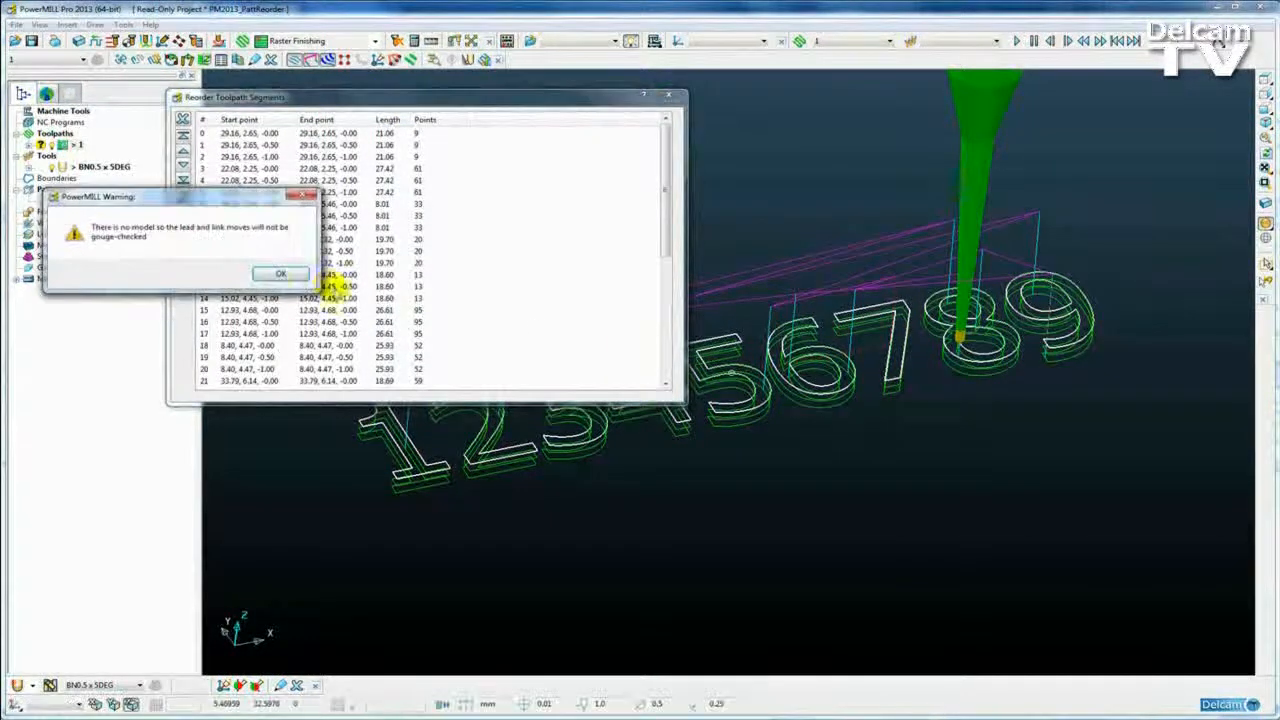
{"action": "left_click", "coordinate": [282, 273]}
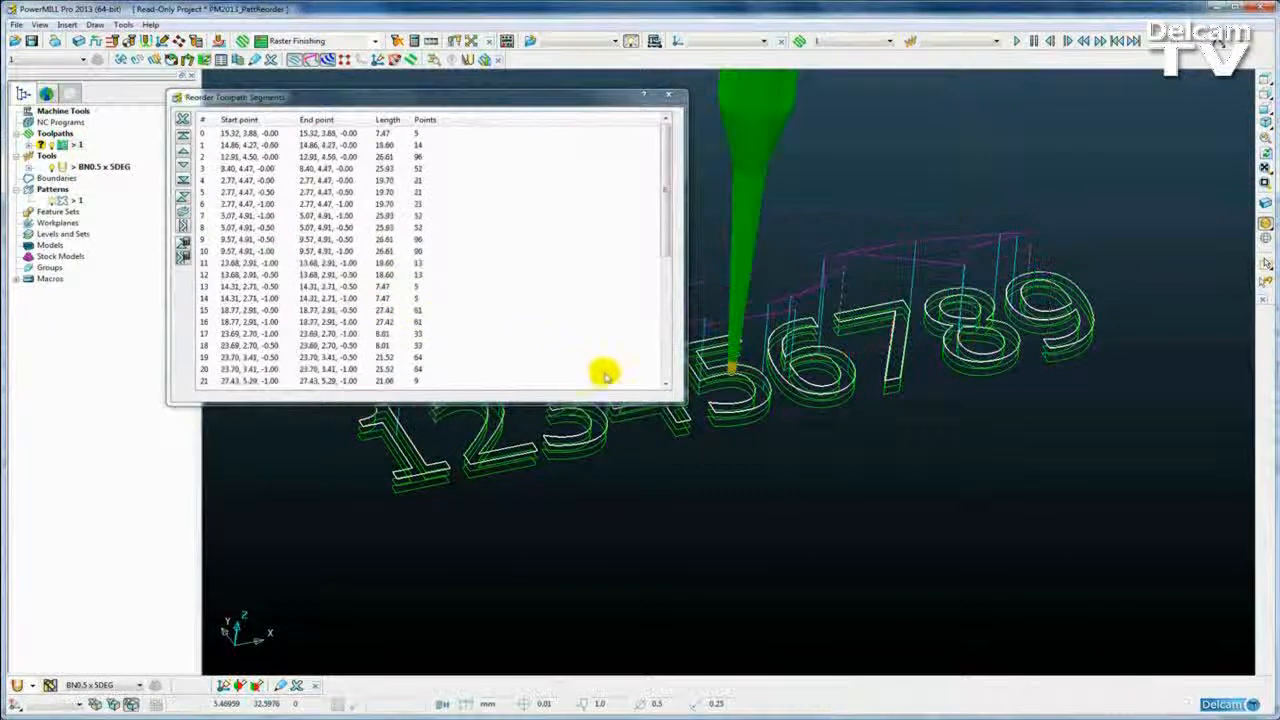
{"action": "left_click", "coordinate": [669, 97]}
{"action": "middle_click_drag", "start_coordinate": [520, 450], "coordinate": [781, 441]}
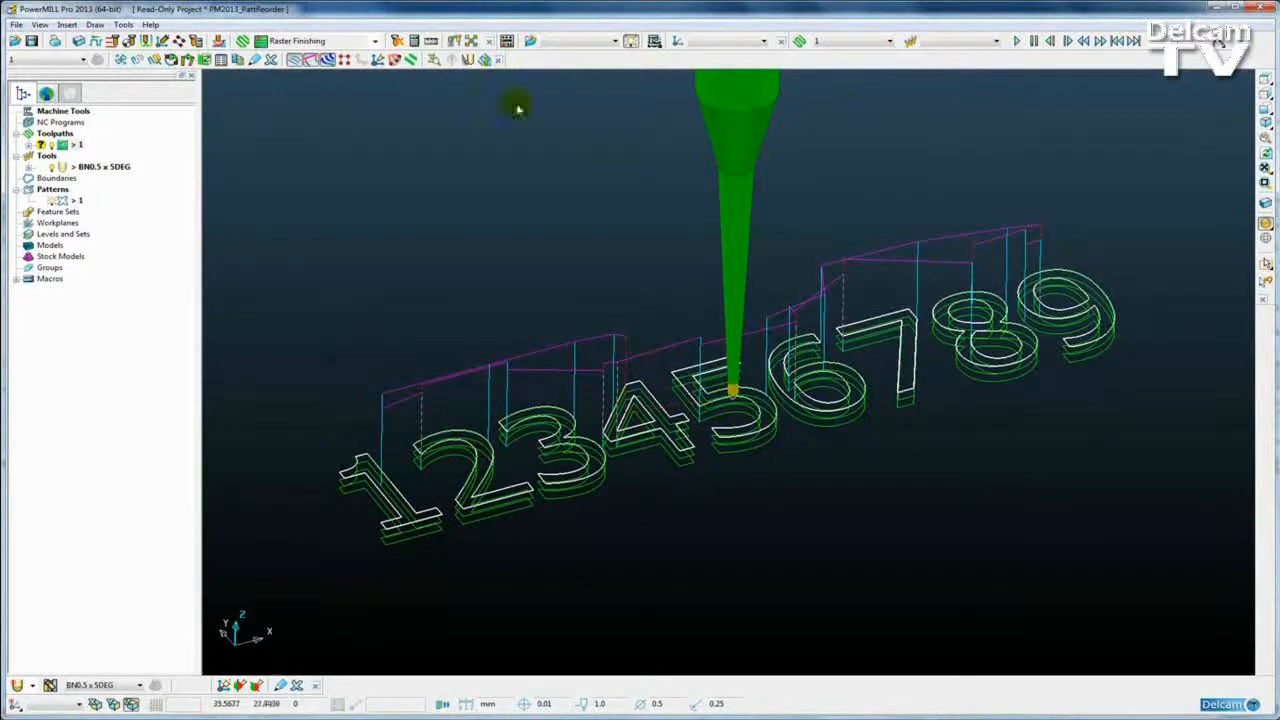
Simulate the reordered toolpath 1 from the start to check its machining sequence.
{"action": "right_click", "coordinate": [70, 145]}
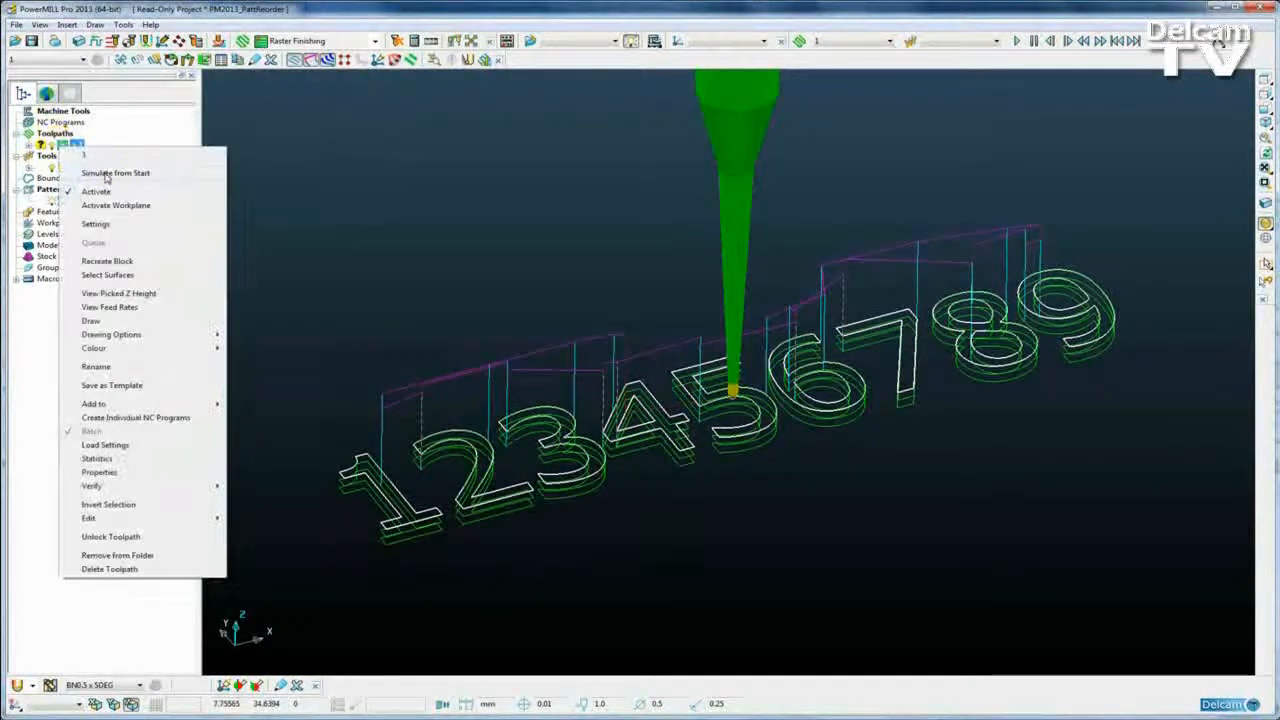
{"action": "left_click", "coordinate": [107, 174]}
{"action": "left_click", "coordinate": [1016, 40]}
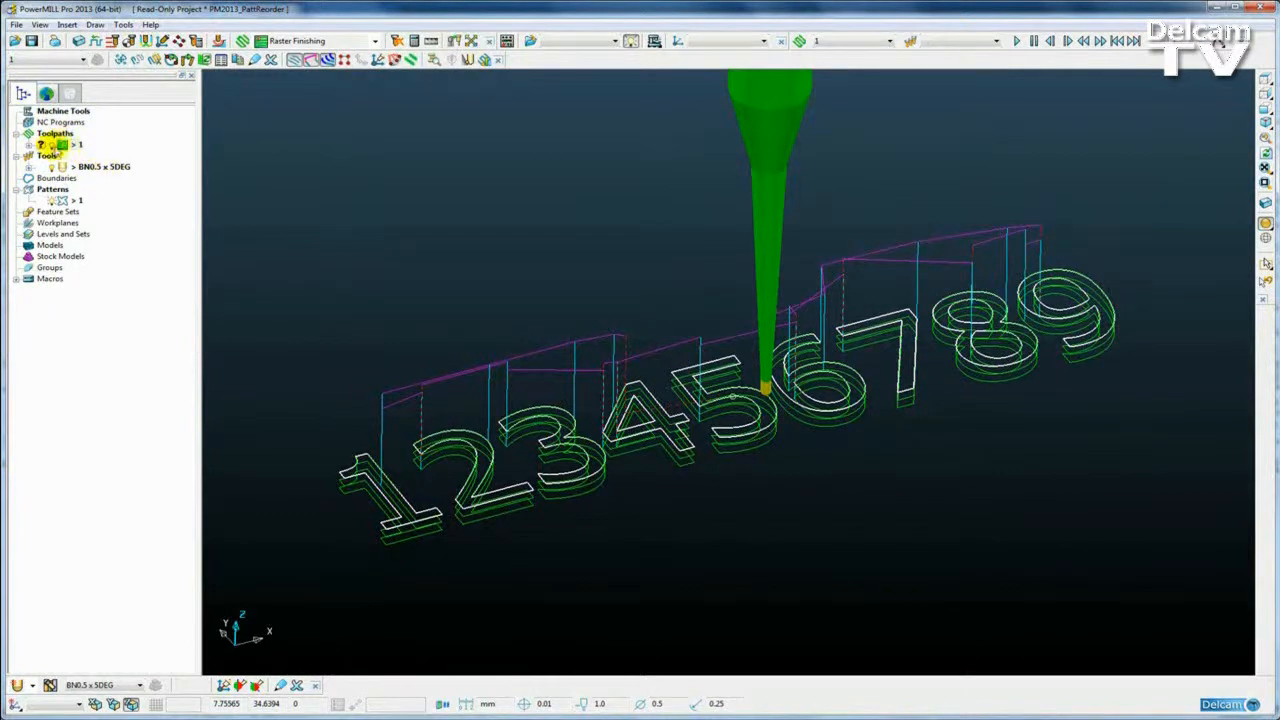
Make toolpath 1 invalid through its edit options.
{"action": "right_click", "coordinate": [64, 147]}
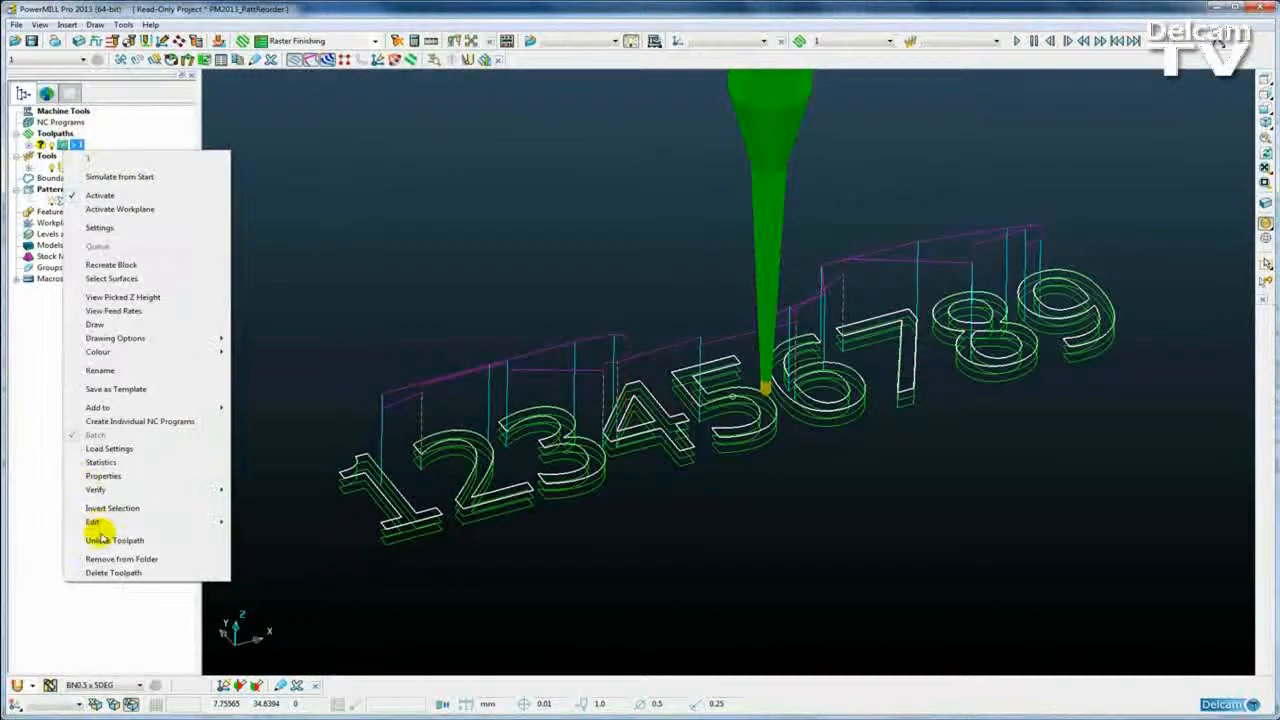
{"action": "mouse_move", "coordinate": [94, 521]}
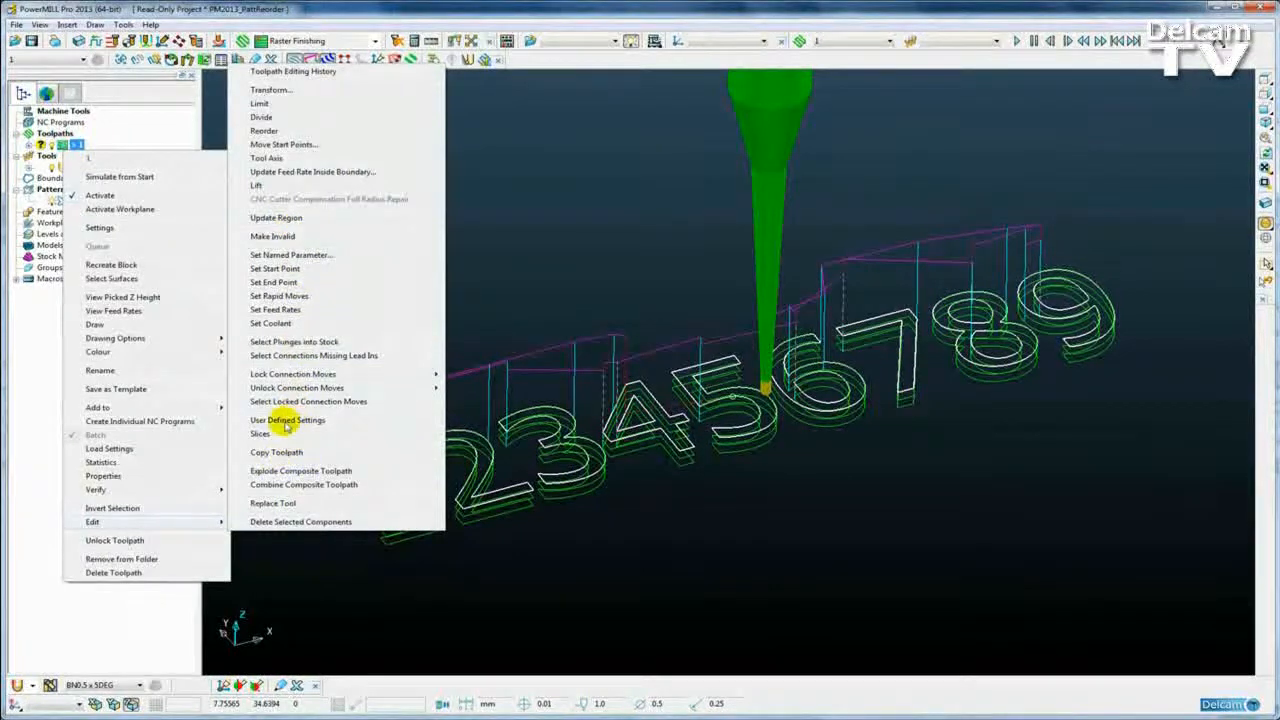
{"action": "left_click", "coordinate": [272, 237]}
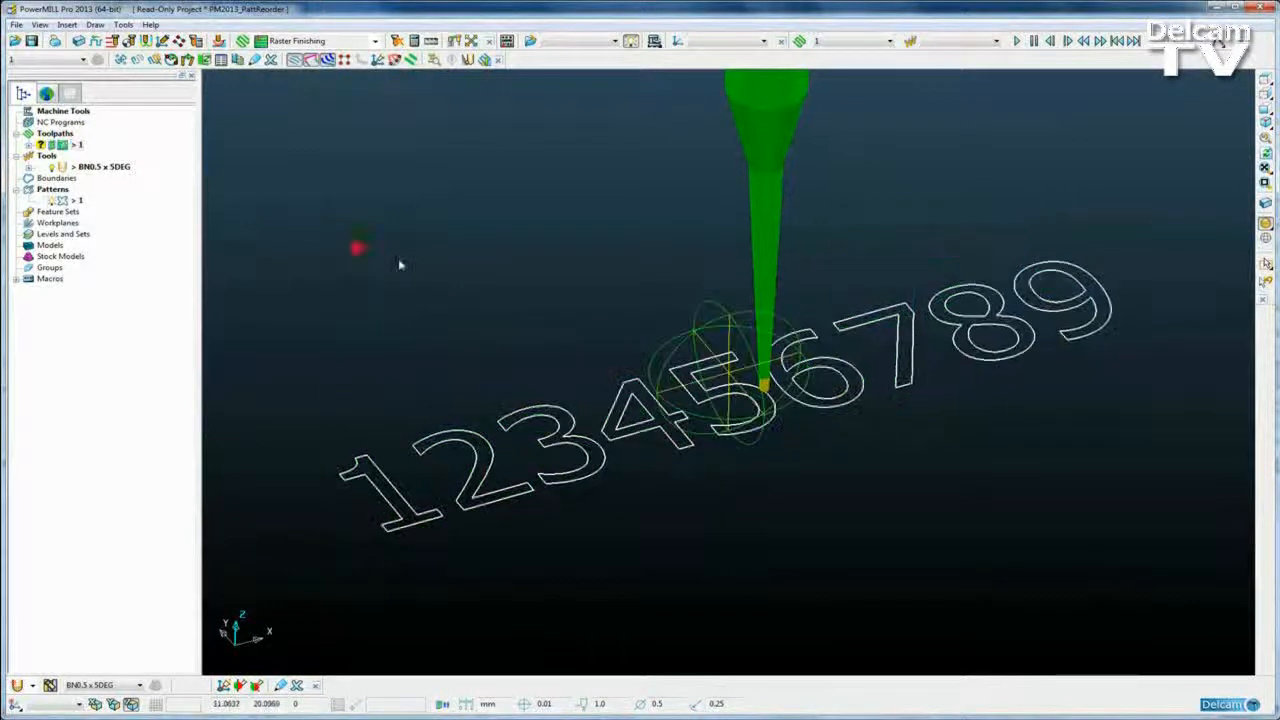
Open pattern 1 in the Curve Editor and bring up its Reorder Curve Segments list.
{"action": "right_click", "coordinate": [62, 200]}
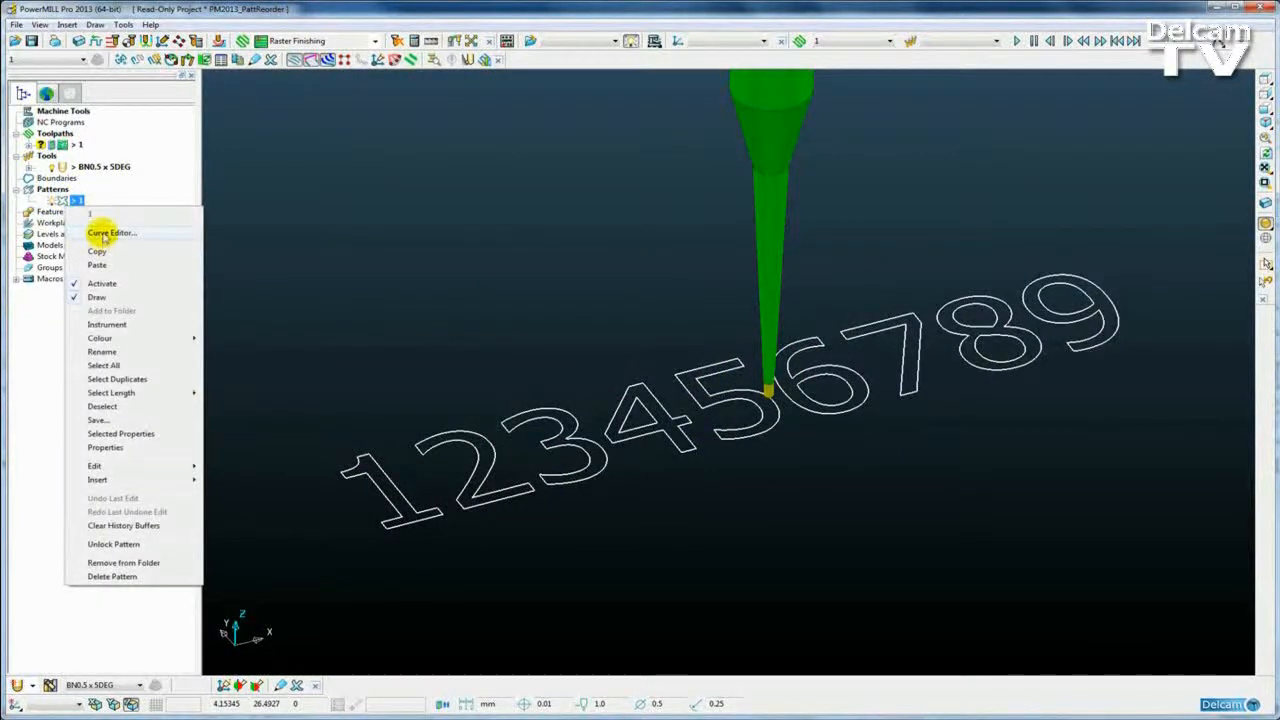
{"action": "left_click", "coordinate": [104, 233]}
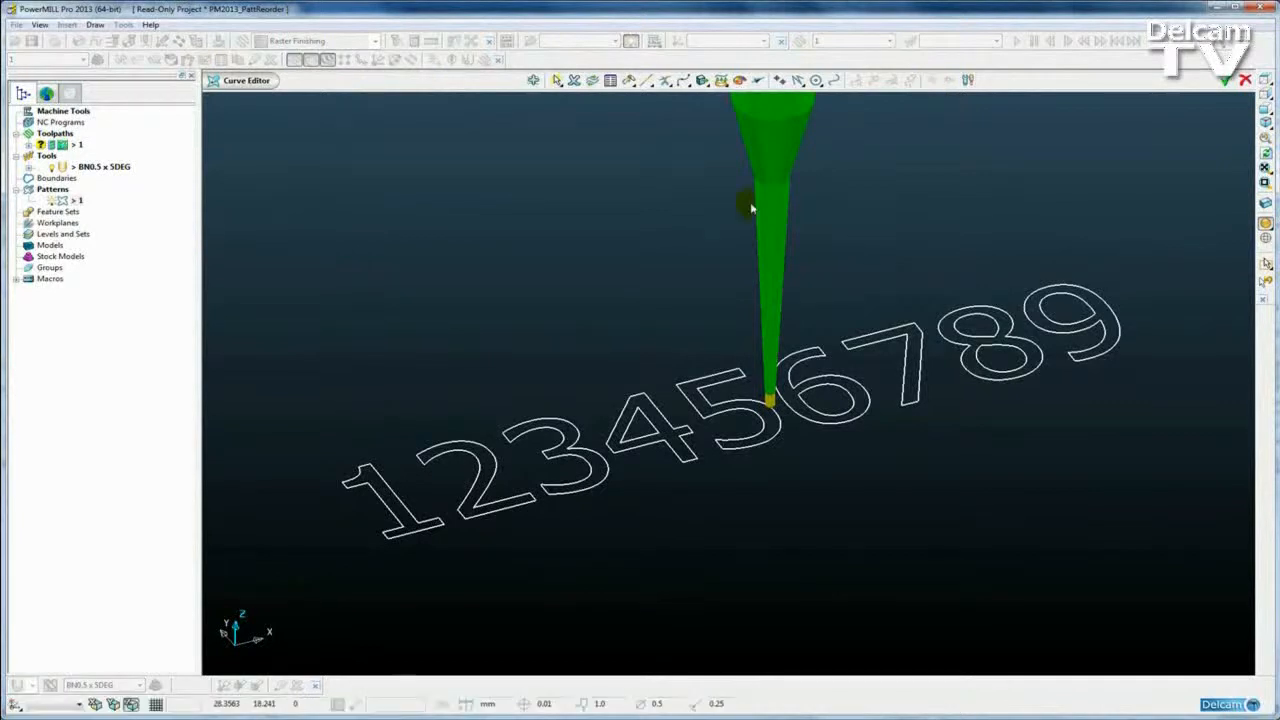
{"action": "middle_click_drag", "start_coordinate": [668, 420], "coordinate": [677, 427]}
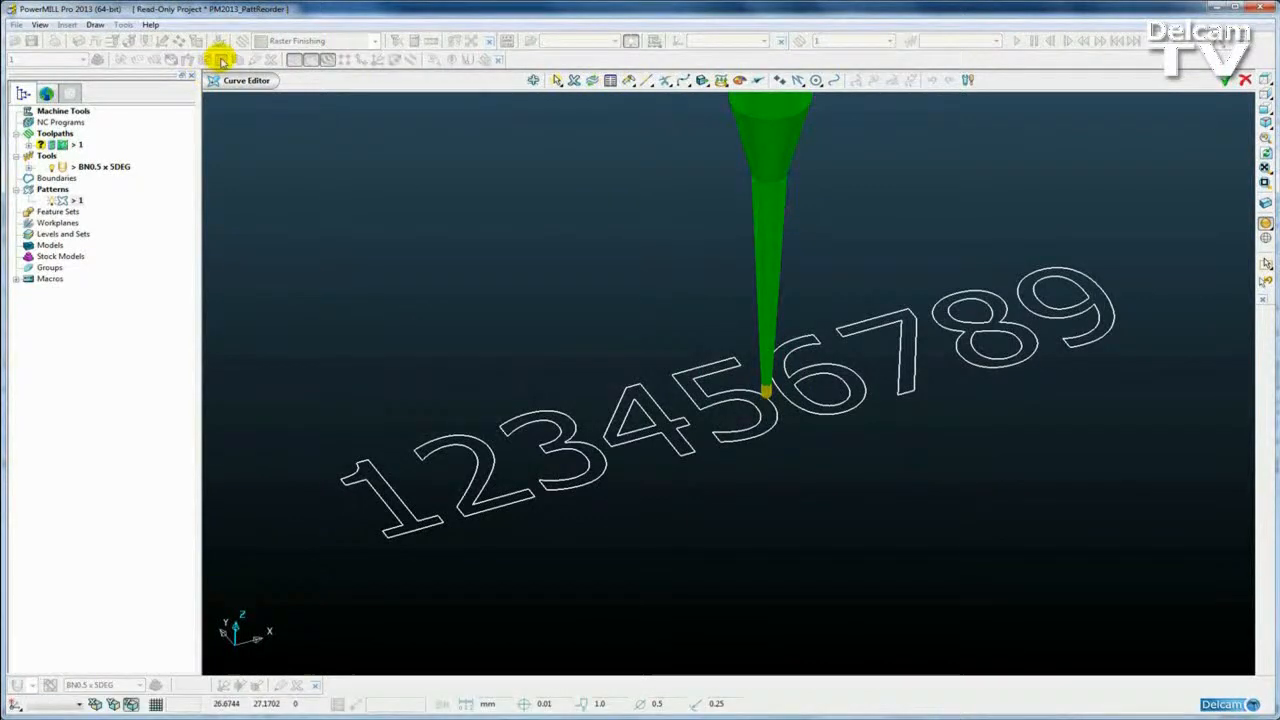
{"action": "left_click", "coordinate": [611, 82]}
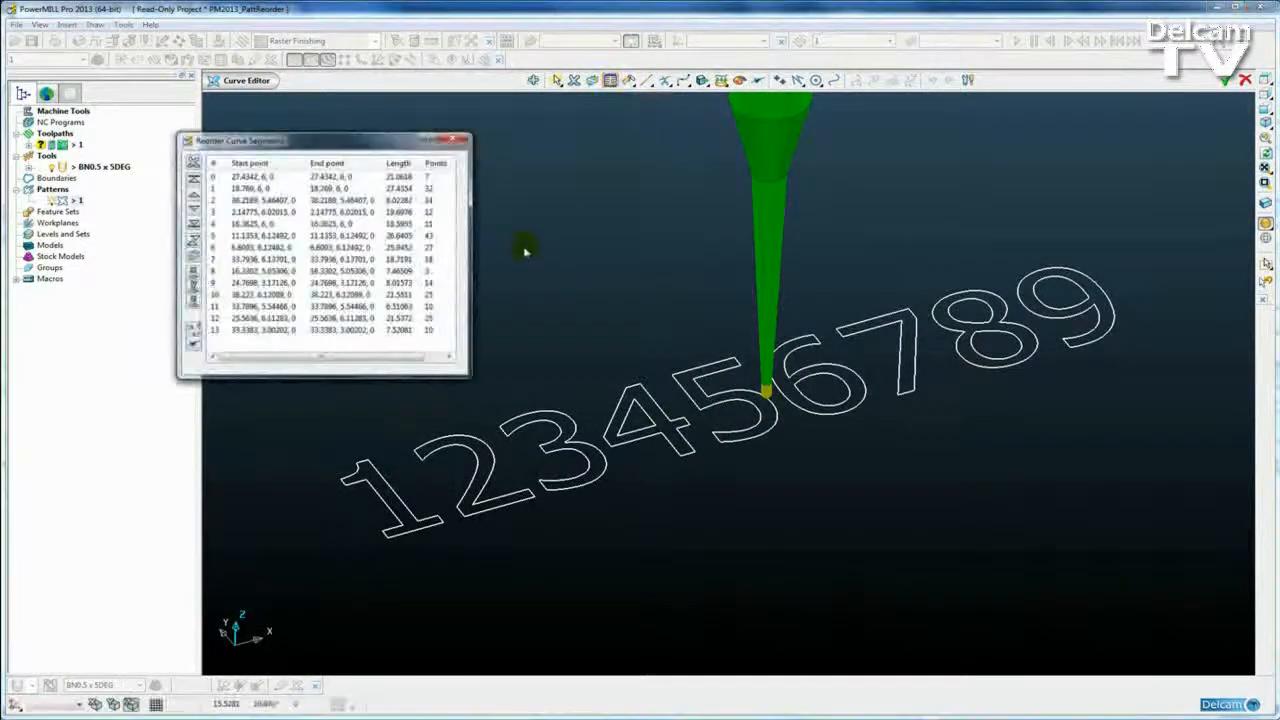
{"action": "left_click_drag", "start_coordinate": [316, 148], "coordinate": [277, 152]}
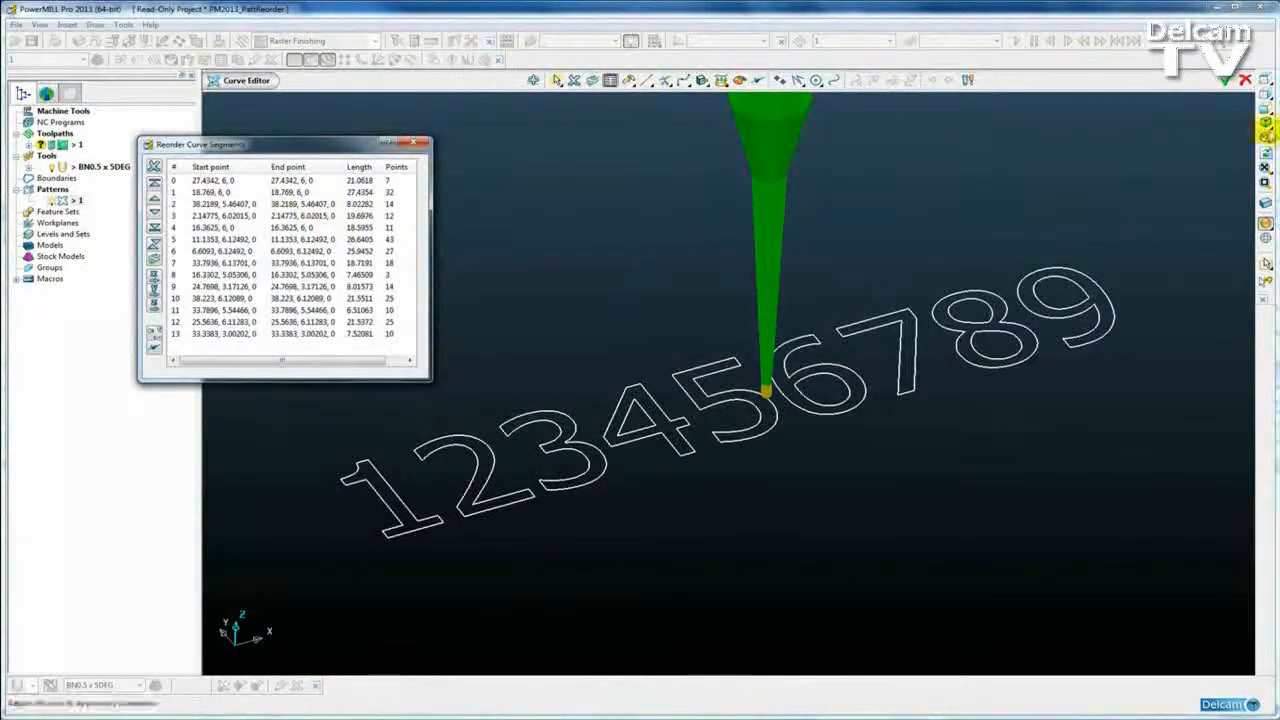
View the pattern from above and display the segment numbers on its curves.
{"action": "left_click", "coordinate": [1265, 78]}
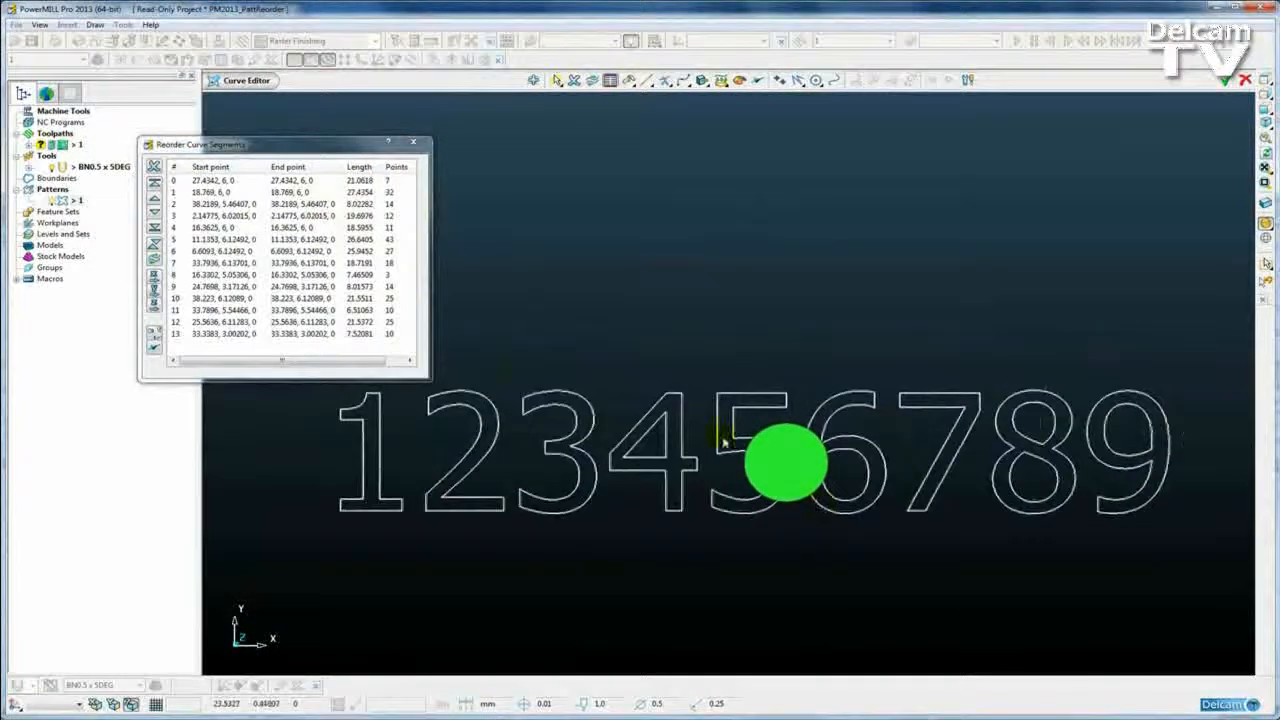
{"action": "left_click_drag", "start_coordinate": [318, 145], "coordinate": [325, 129]}
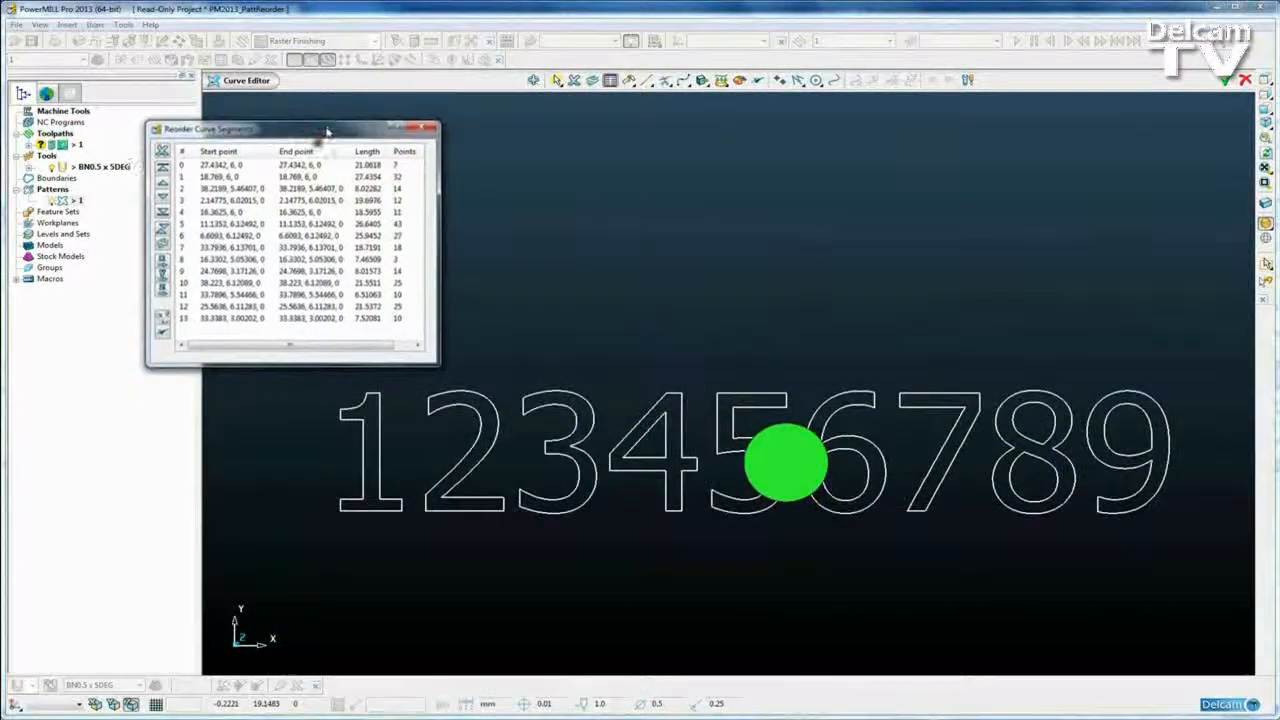
{"action": "left_click", "coordinate": [163, 317]}
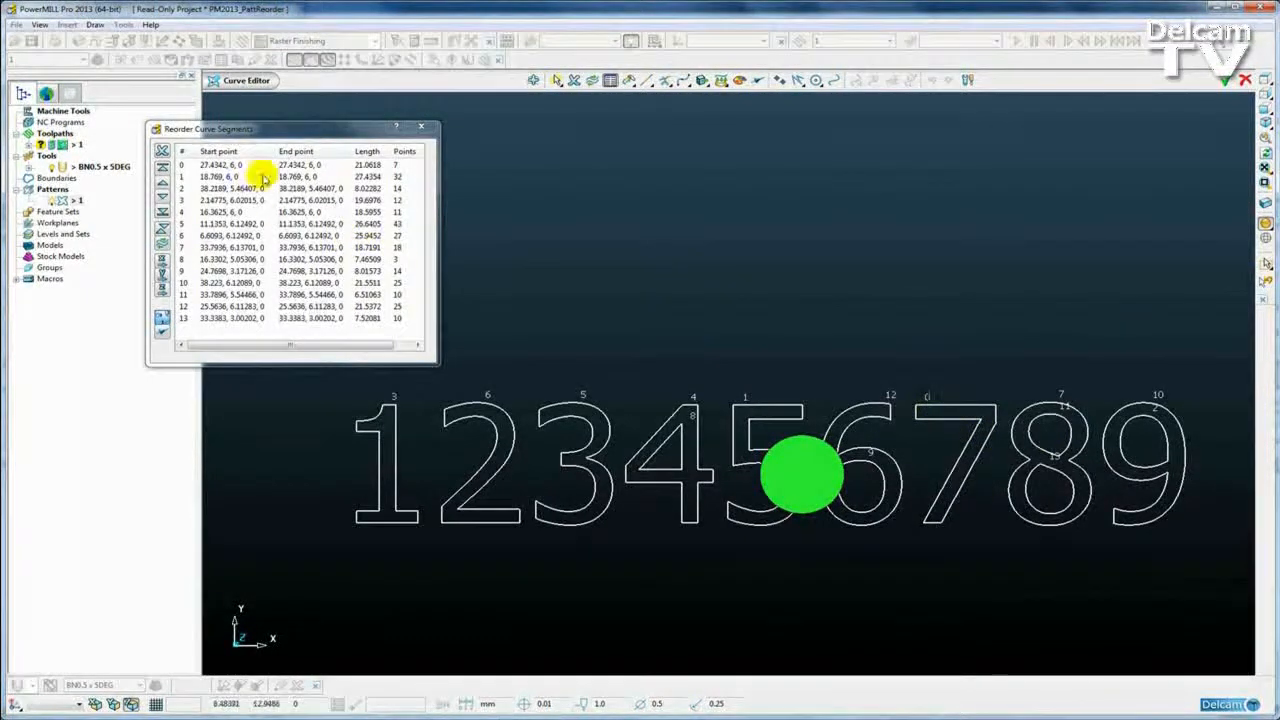
Select individual segments in the list to check which digits they belong to, and clear the selection.
{"action": "left_click", "coordinate": [226, 163]}
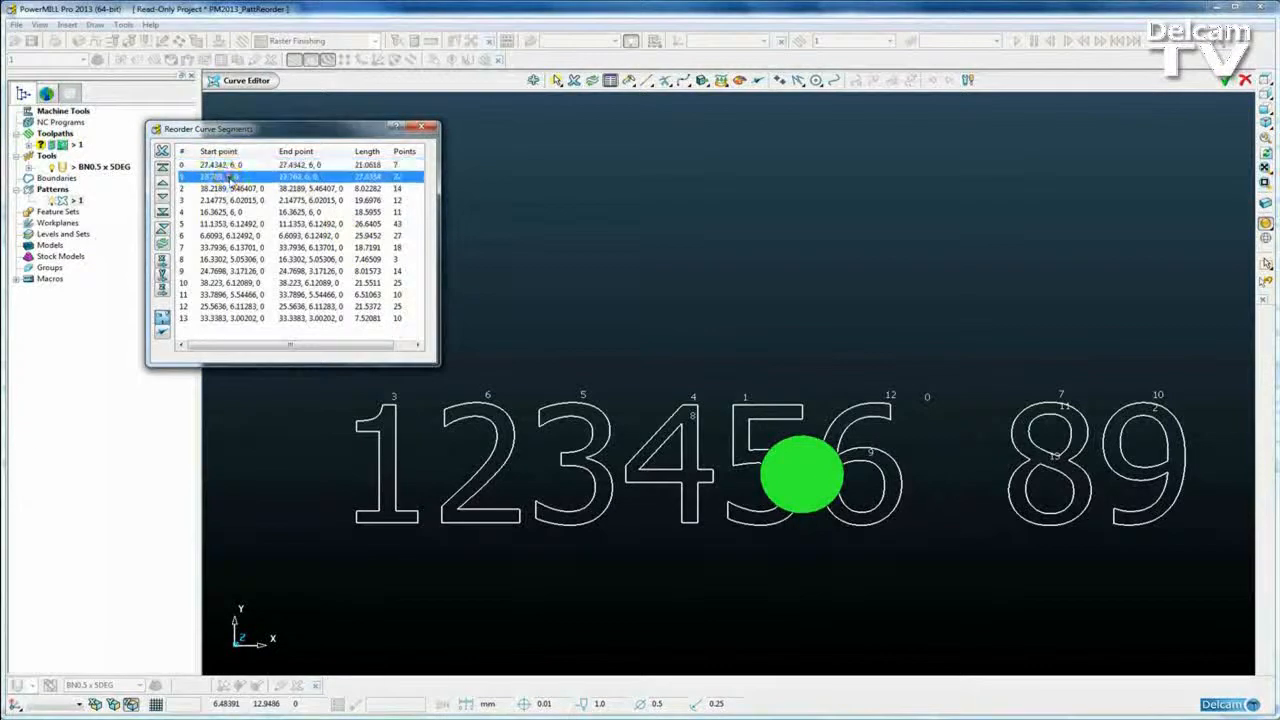
{"action": "left_click", "coordinate": [222, 199]}
{"action": "left_click", "coordinate": [766, 221]}
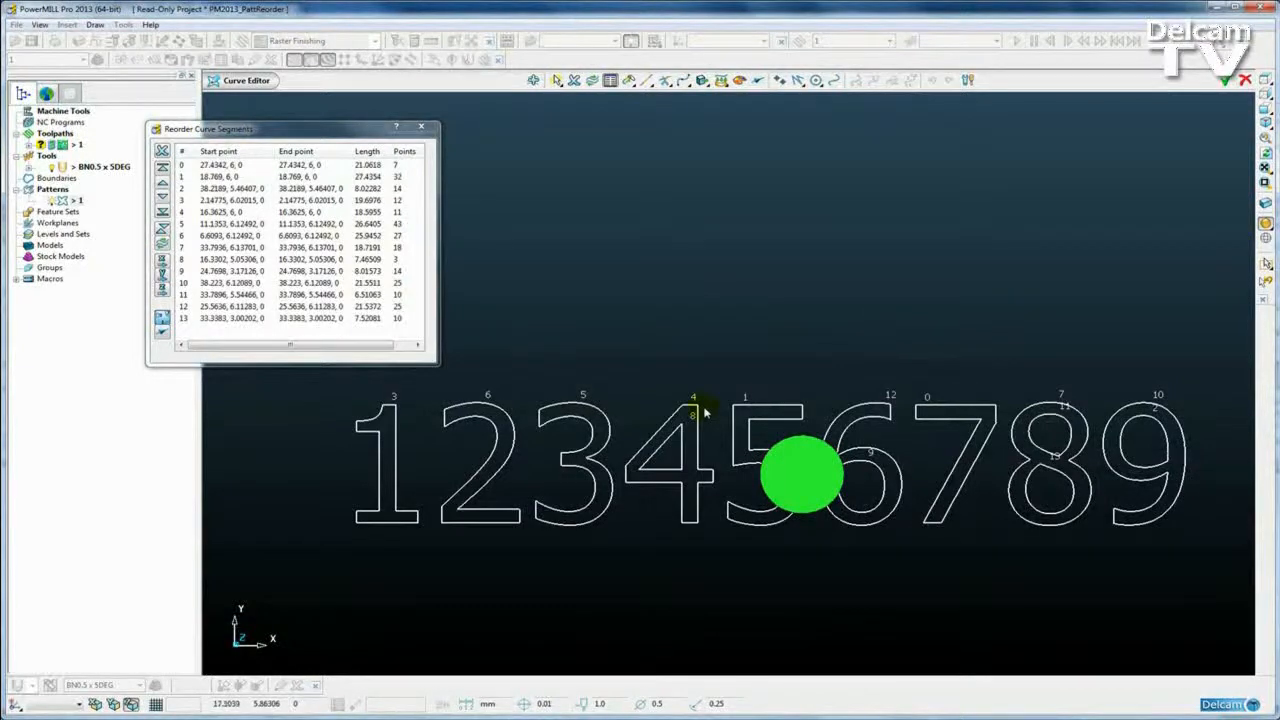
Move the curve segments of digits 1, 2, 3 and 4 to the end of the order, one digit after another.
{"action": "left_click_drag", "start_coordinate": [333, 411], "coordinate": [412, 545]}
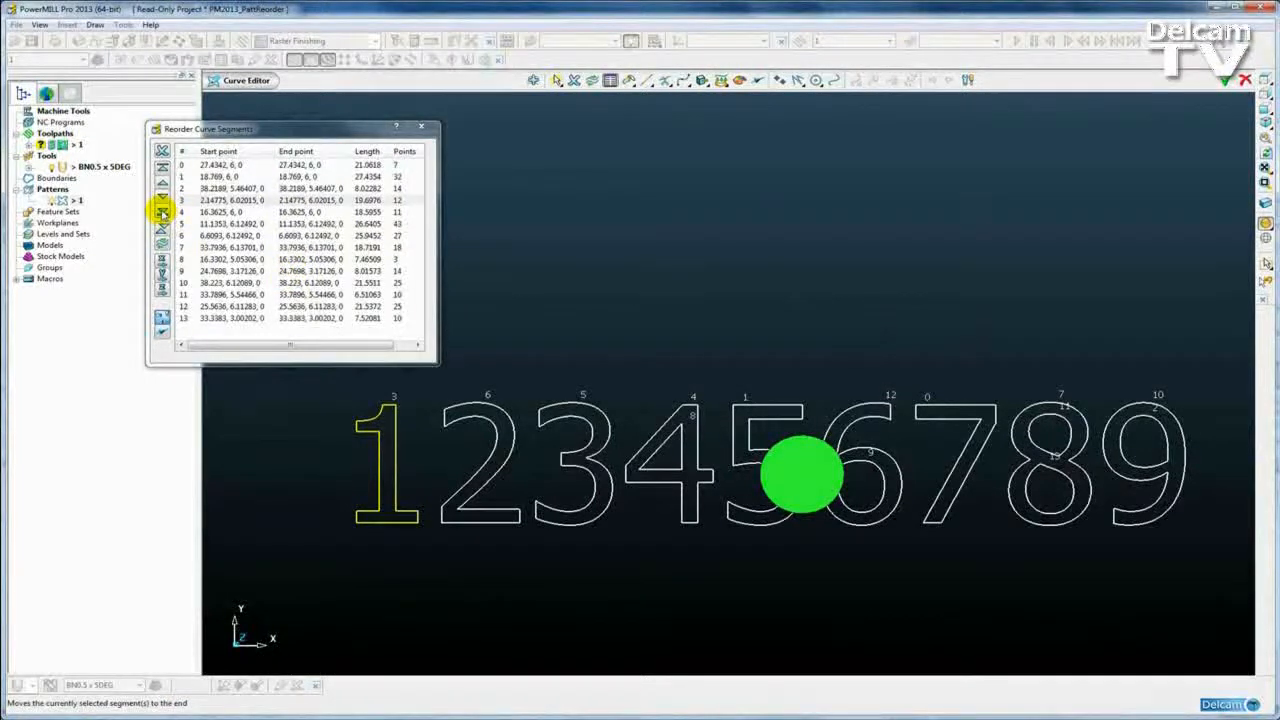
{"action": "left_click", "coordinate": [162, 212]}
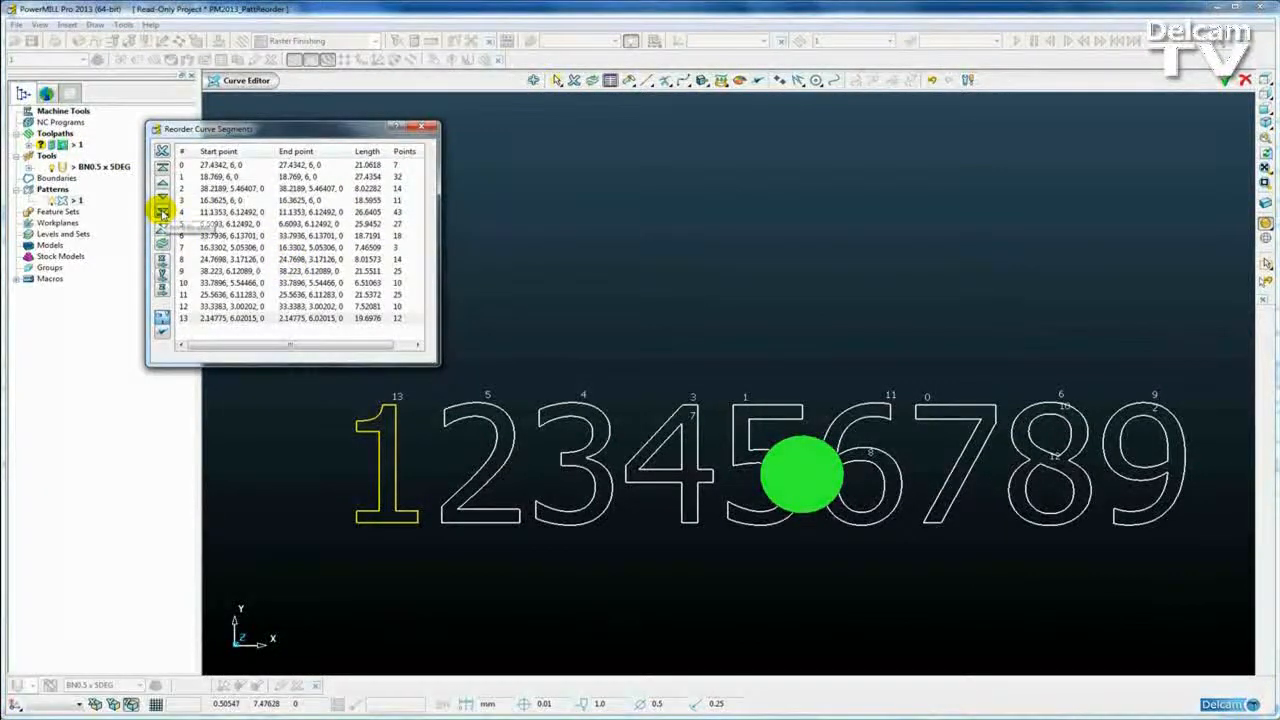
{"action": "left_click", "coordinate": [481, 402]}
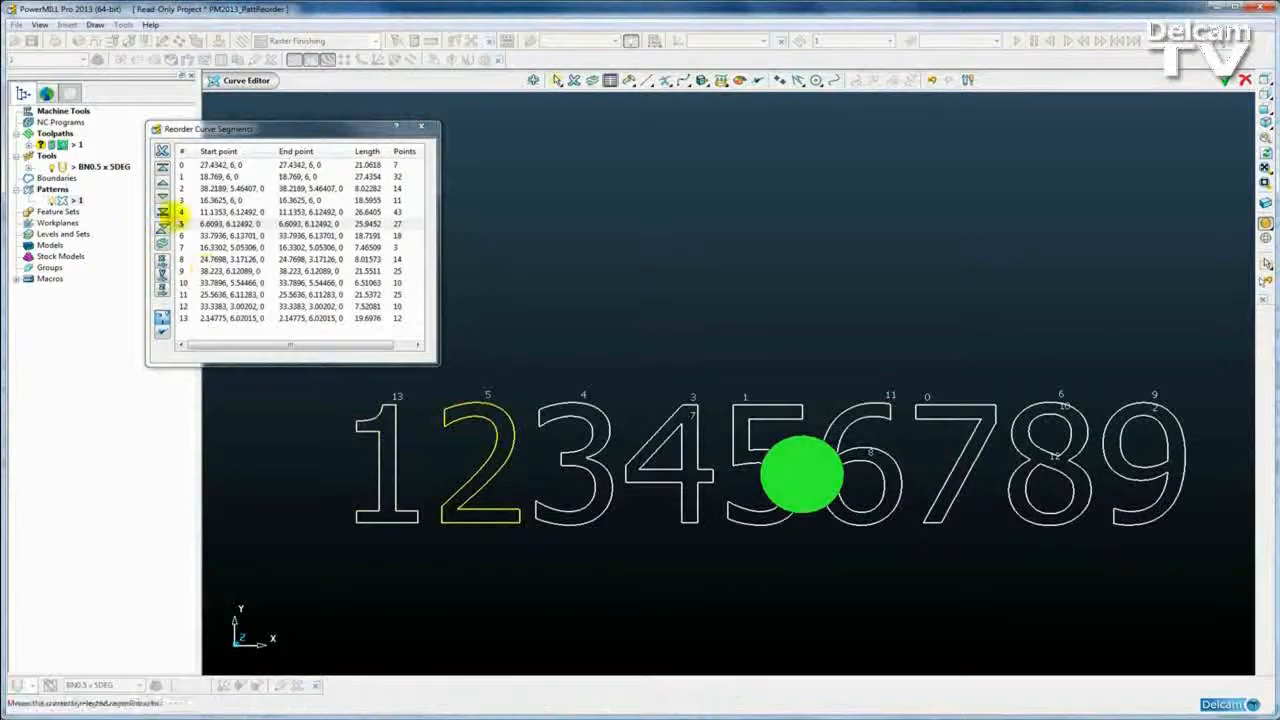
{"action": "left_click", "coordinate": [162, 212]}
{"action": "left_click", "coordinate": [553, 392]}
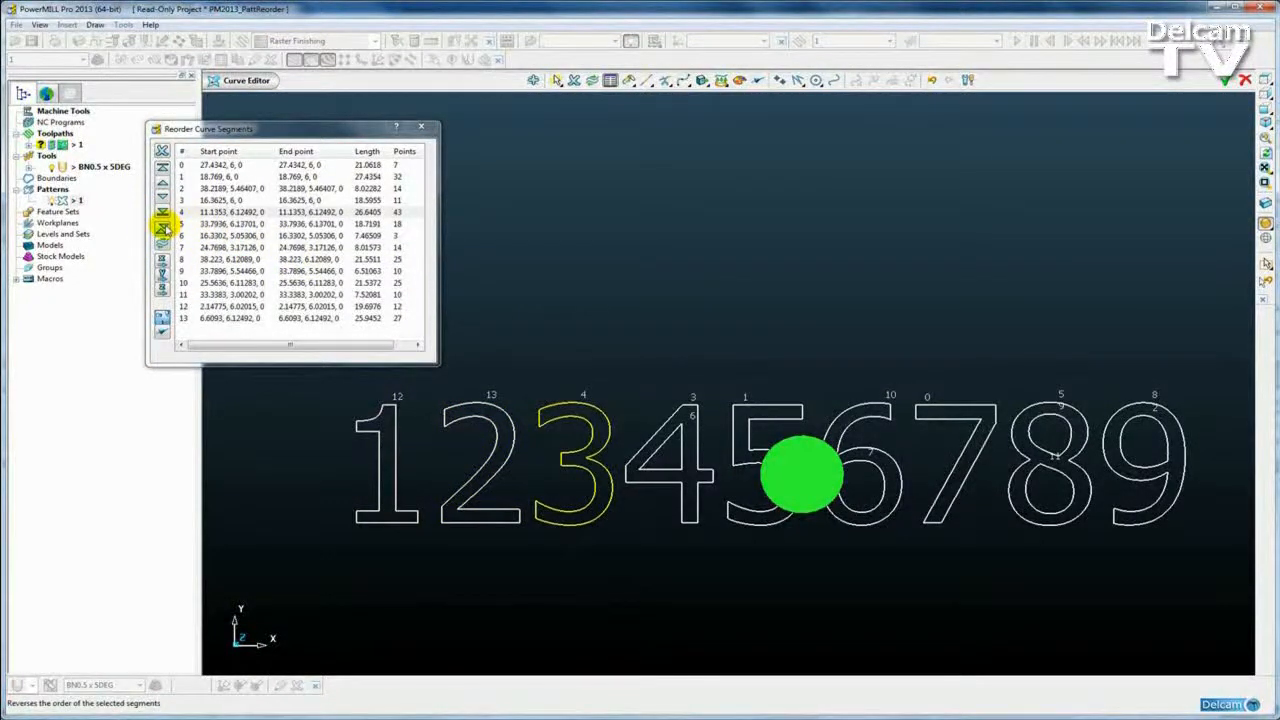
{"action": "left_click", "coordinate": [162, 212]}
{"action": "left_click_drag", "start_coordinate": [675, 370], "coordinate": [686, 581]}
{"action": "left_click", "coordinate": [161, 317]}
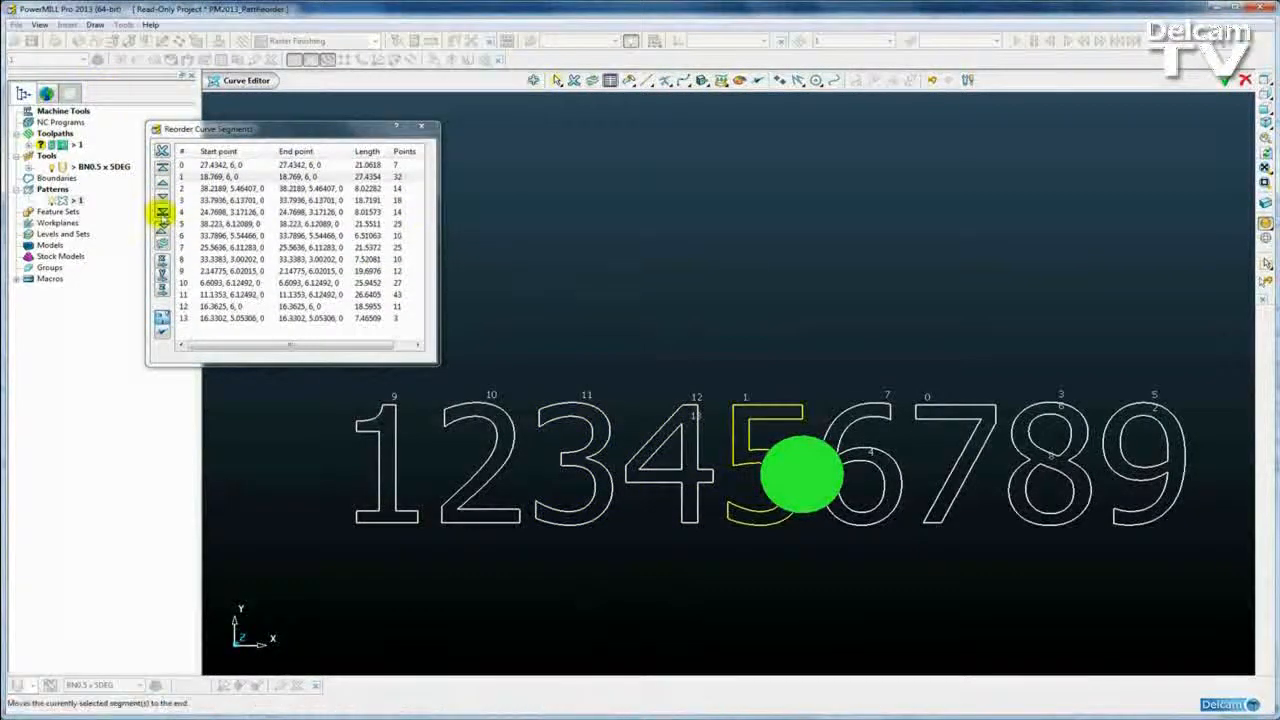
Move the curve segments of digits 5, 6, 7, 8 and 9 to the end of the order, digit by digit, and exit the Curve Editor discarding the changes.
{"action": "left_click", "coordinate": [162, 212]}
{"action": "left_click_drag", "start_coordinate": [860, 370], "coordinate": [856, 613]}
{"action": "left_click", "coordinate": [162, 259]}
{"action": "left_click_drag", "start_coordinate": [970, 458], "coordinate": [1000, 560]}
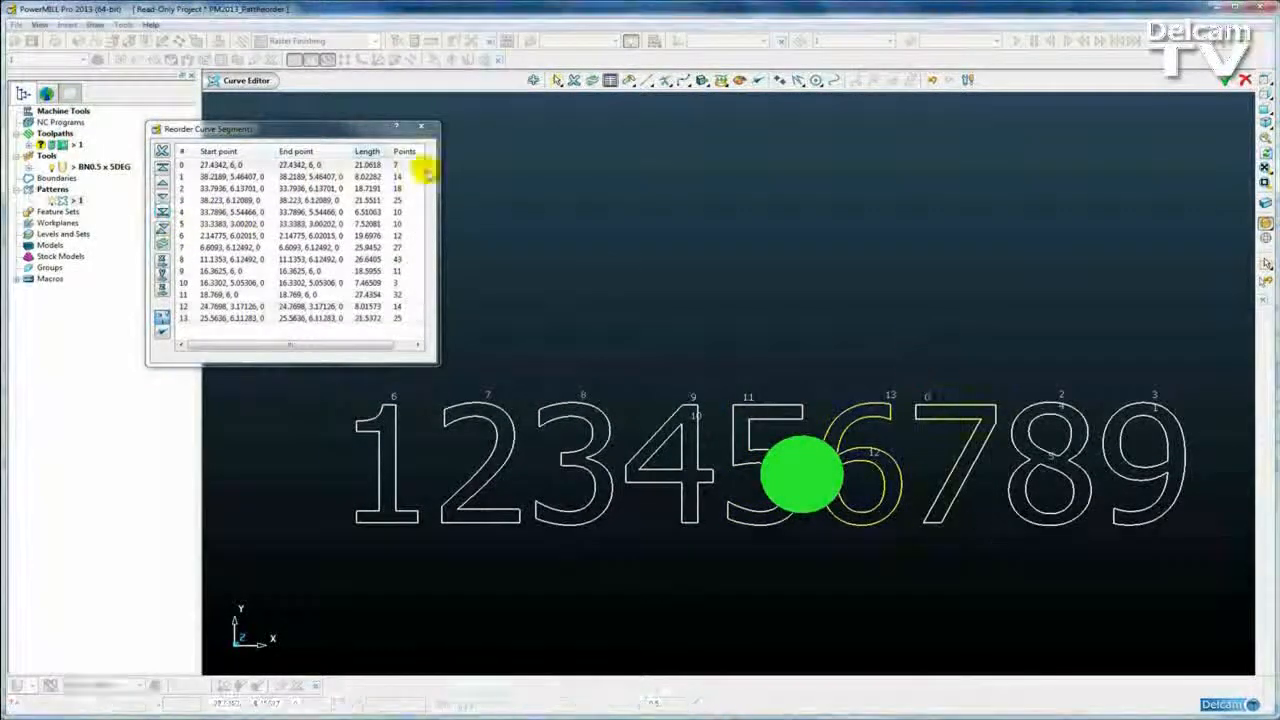
{"action": "left_click", "coordinate": [162, 212]}
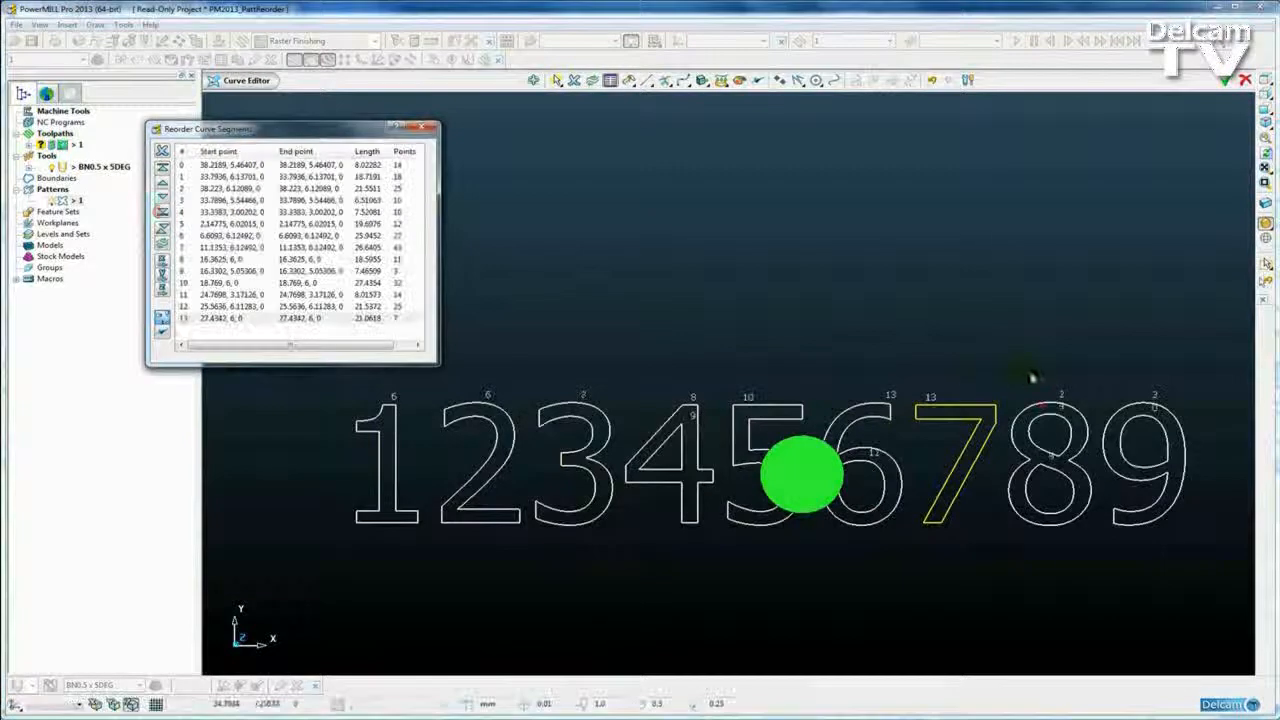
{"action": "left_click_drag", "start_coordinate": [1029, 371], "coordinate": [1051, 557]}
{"action": "left_click", "coordinate": [162, 212]}
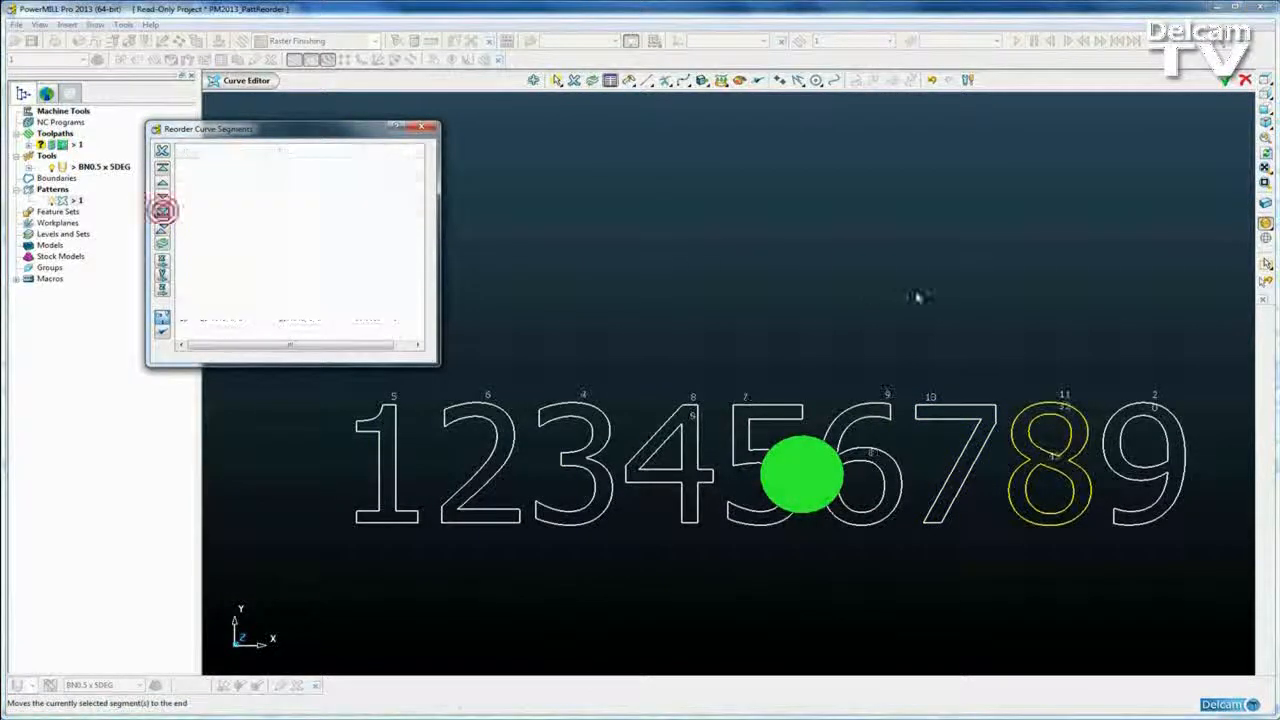
{"action": "left_click_drag", "start_coordinate": [1105, 378], "coordinate": [1173, 535]}
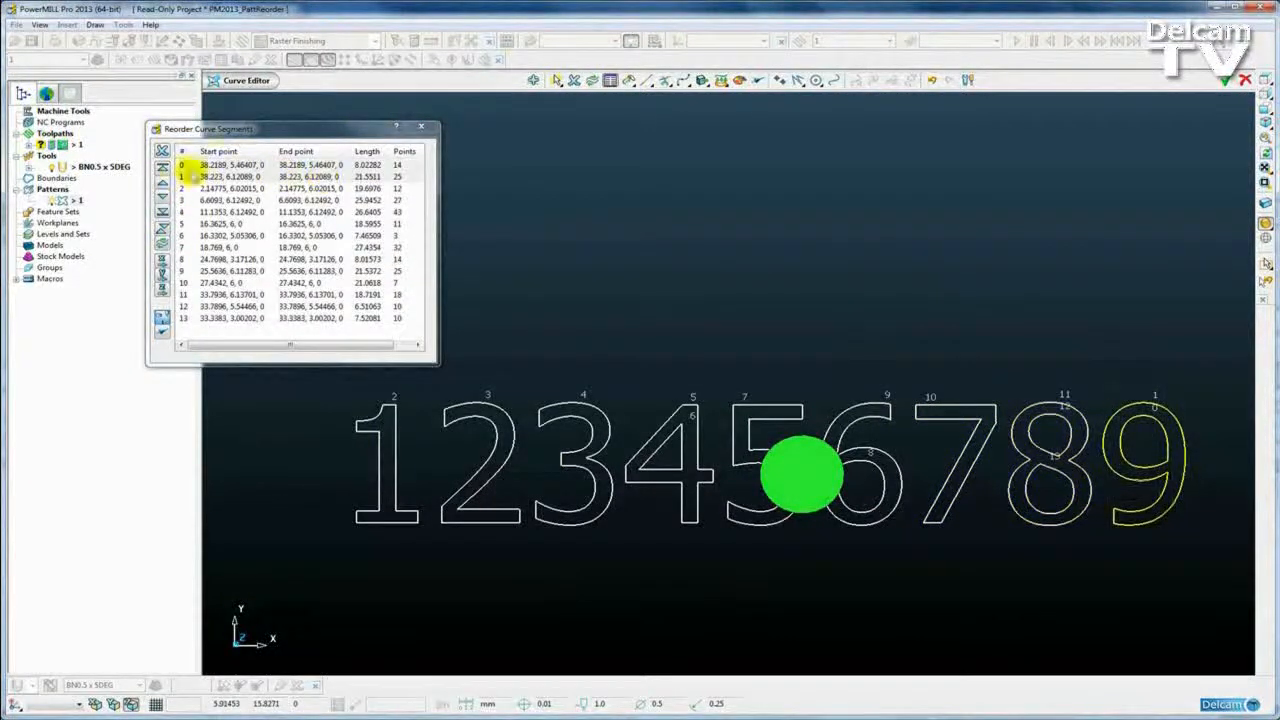
{"action": "left_click", "coordinate": [162, 212]}
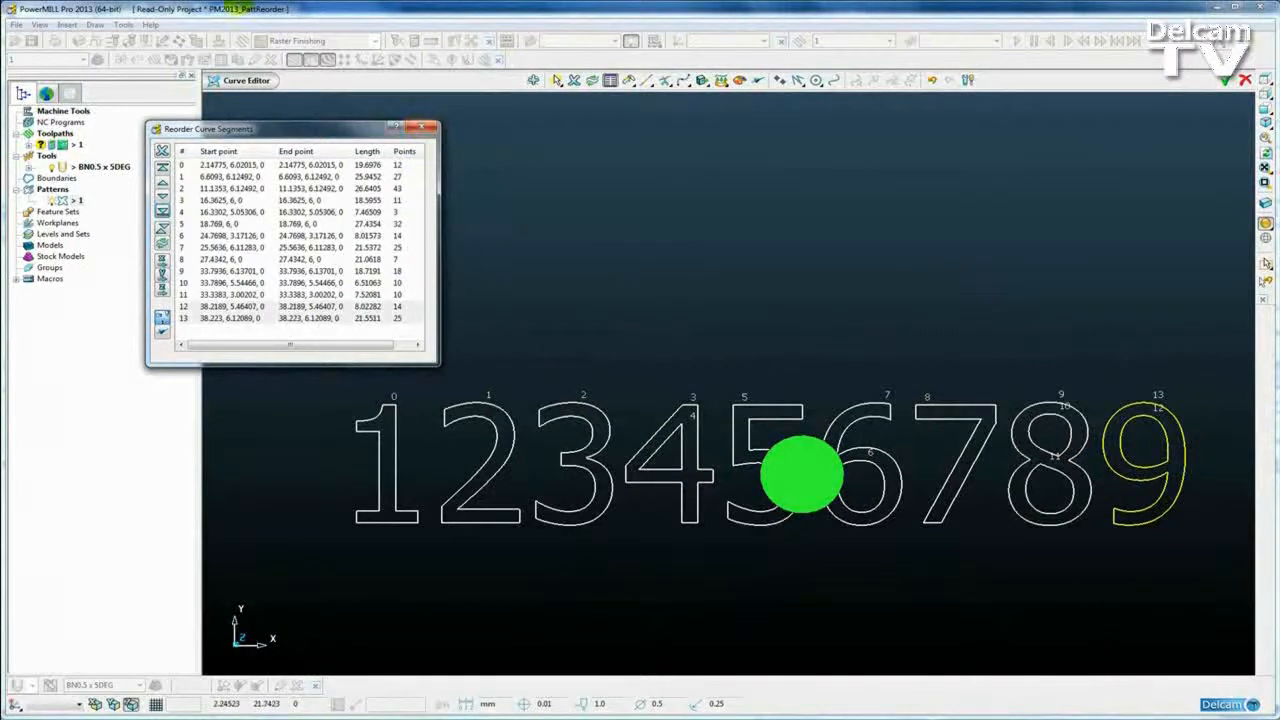
{"action": "left_click", "coordinate": [430, 128]}
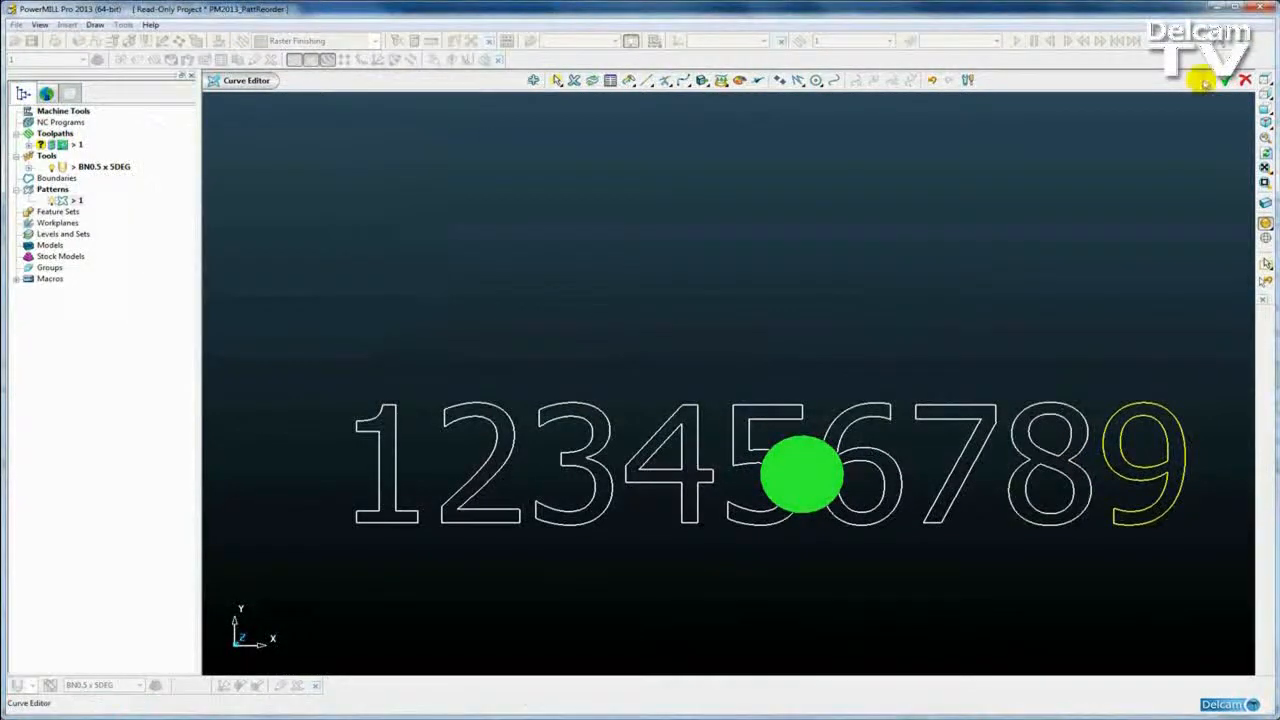
{"action": "left_click", "coordinate": [1245, 80]}
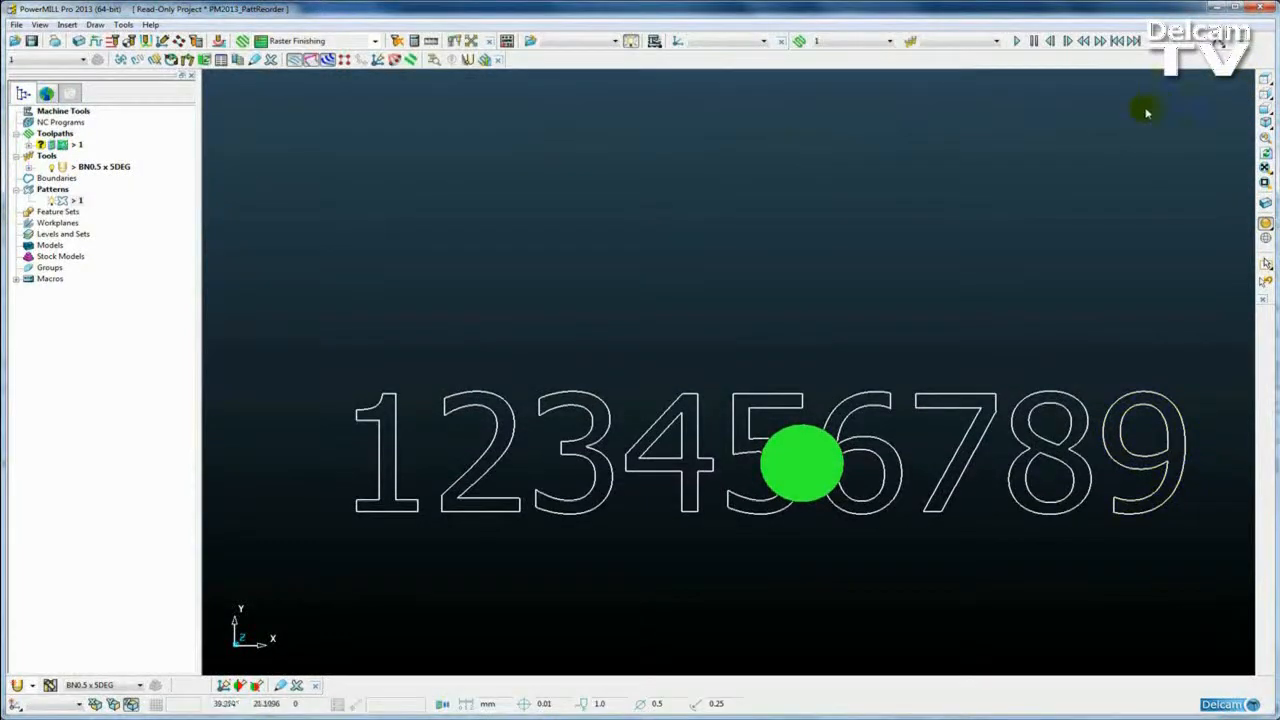
Reopen the segment order list of pattern 1 in the Curve Editor and sort the segments by start point in X.
{"action": "right_click", "coordinate": [57, 144]}
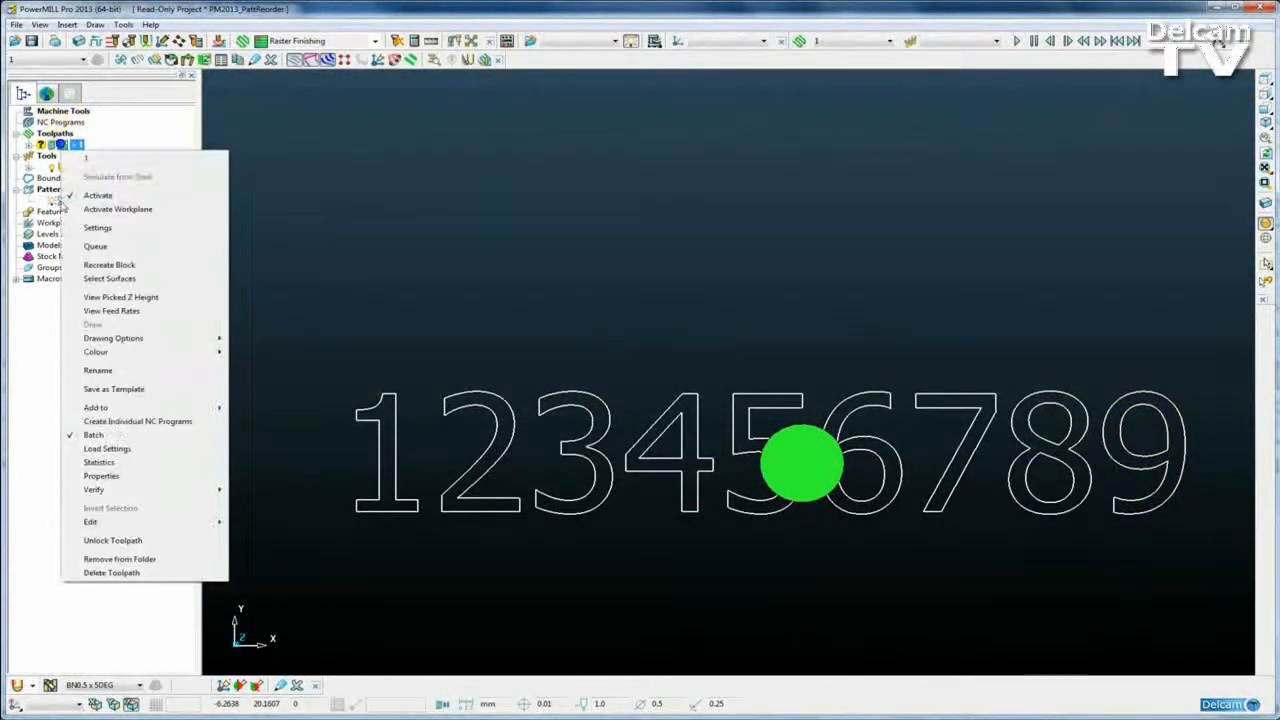
{"action": "left_click", "coordinate": [62, 201]}
{"action": "right_click", "coordinate": [62, 201]}
{"action": "left_click", "coordinate": [92, 232]}
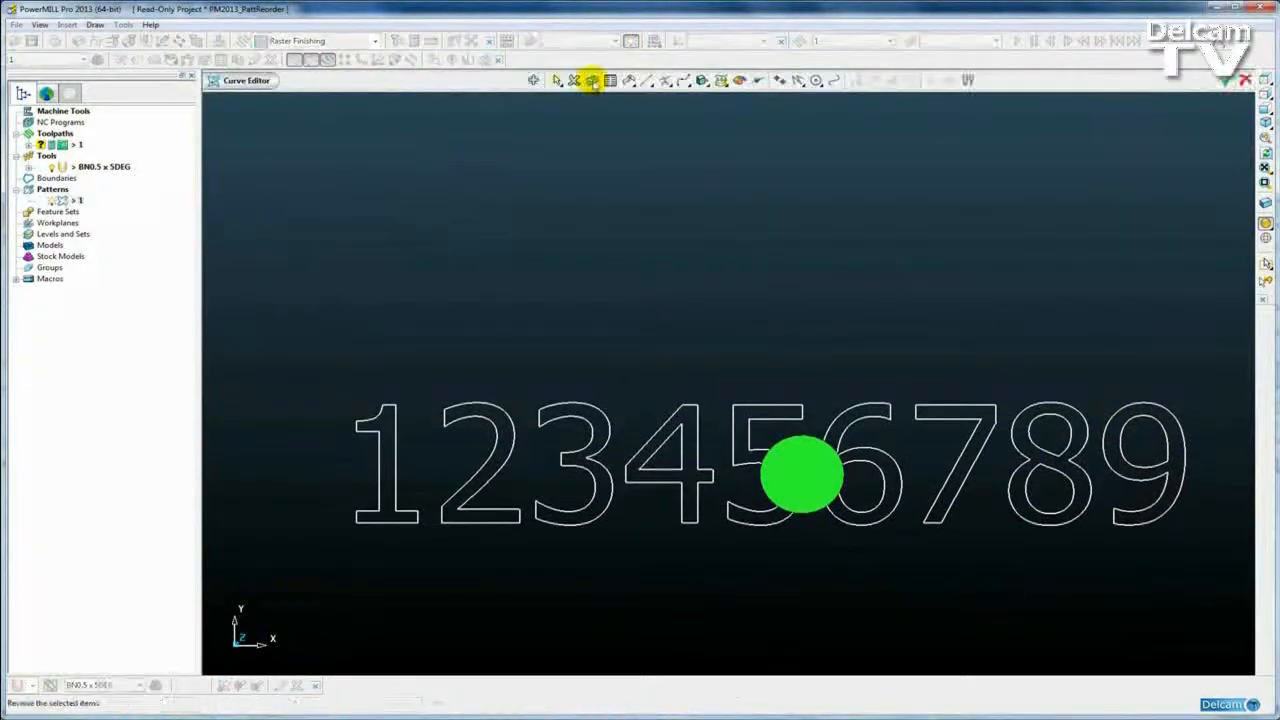
{"action": "left_click", "coordinate": [610, 80]}
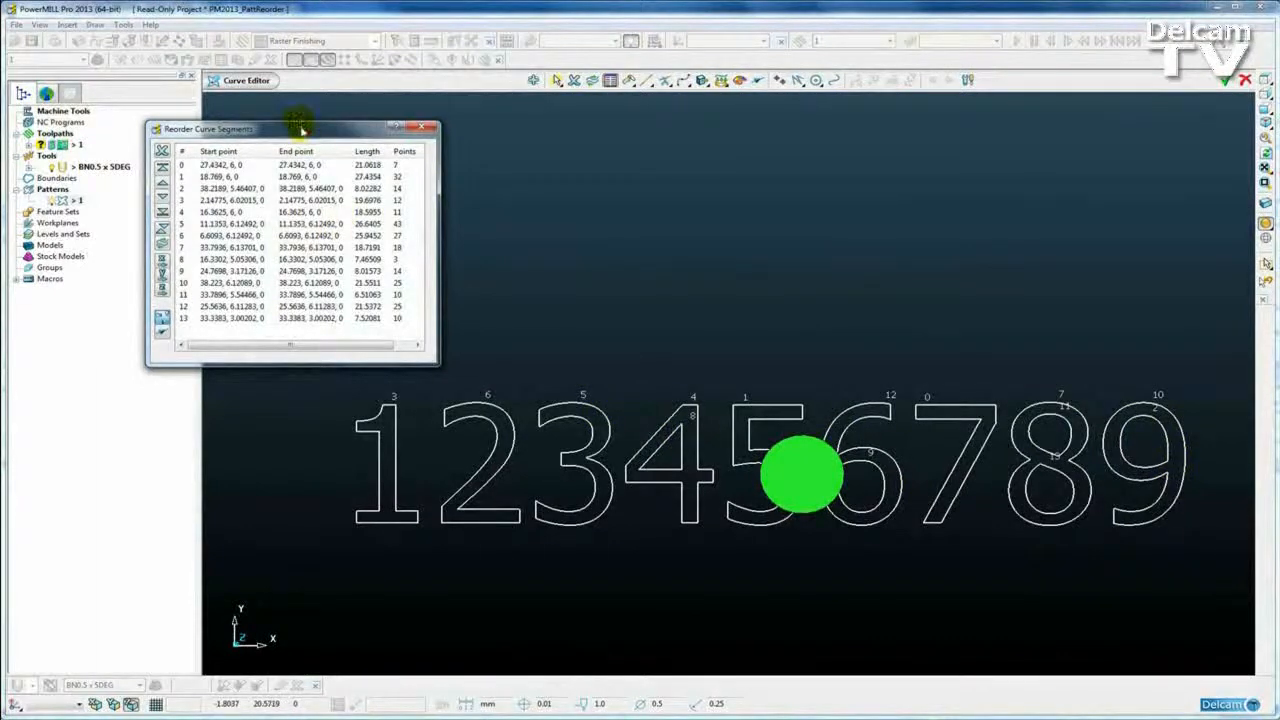
{"action": "left_click_drag", "start_coordinate": [299, 129], "coordinate": [292, 122]}
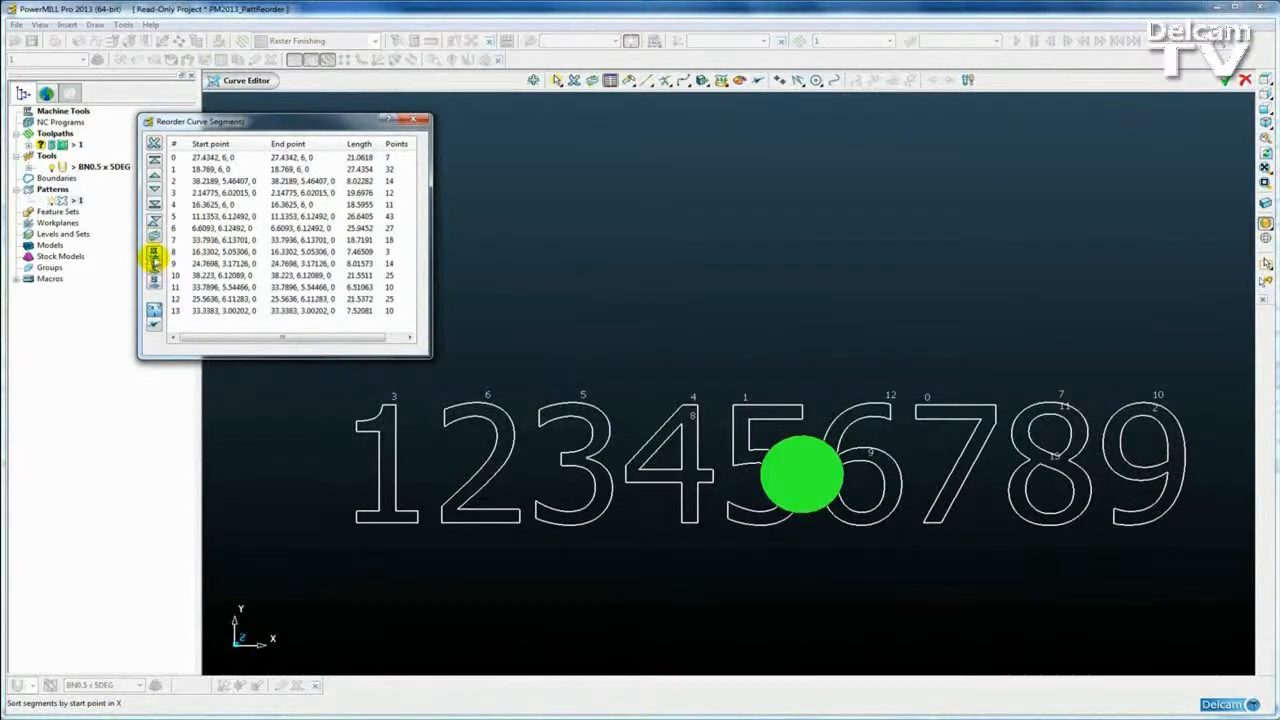
{"action": "left_click", "coordinate": [154, 256]}
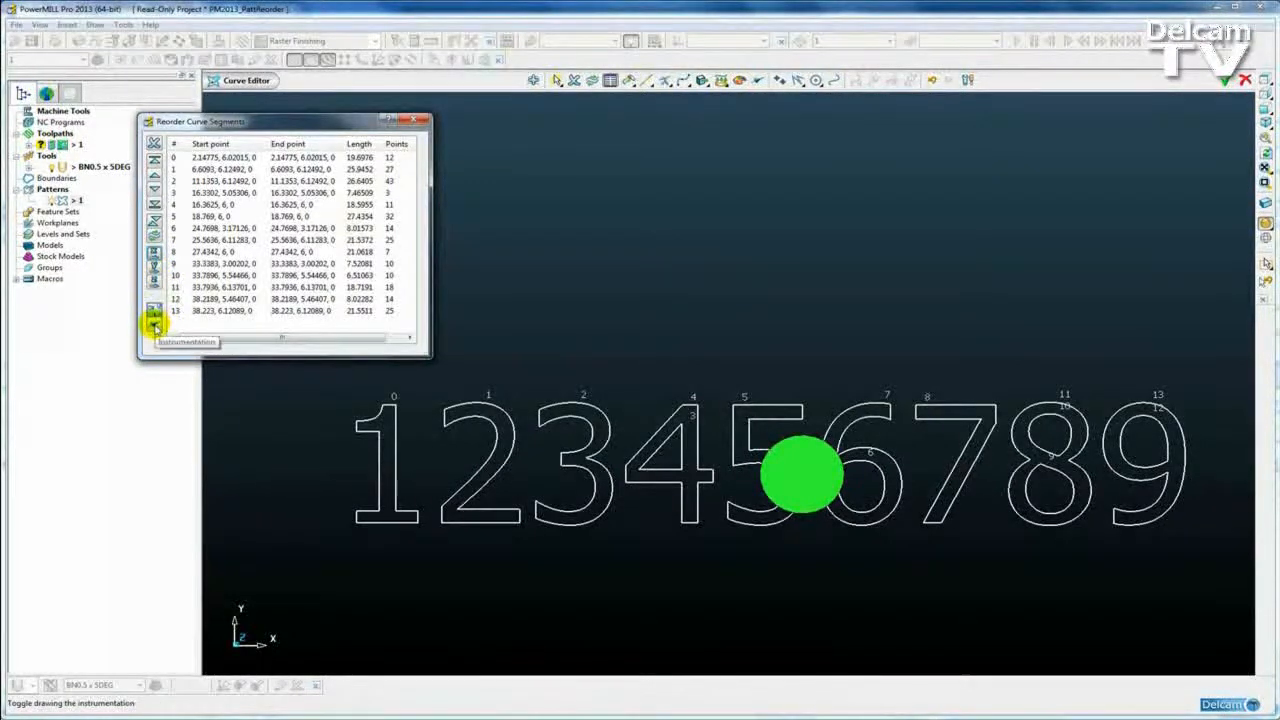
Show the direction instrumentation on the curves, hide it again, and close the Curve Editor accepting the changes.
{"action": "left_click", "coordinate": [155, 323]}
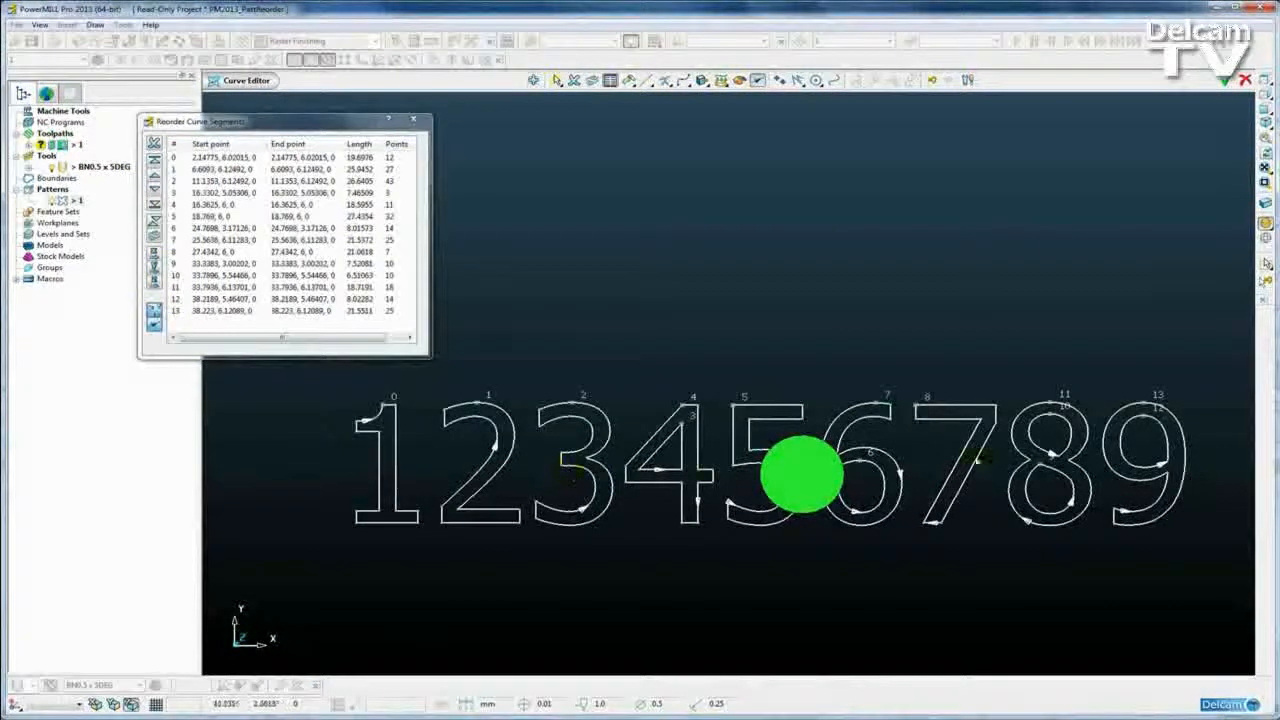
{"action": "left_click", "coordinate": [155, 323]}
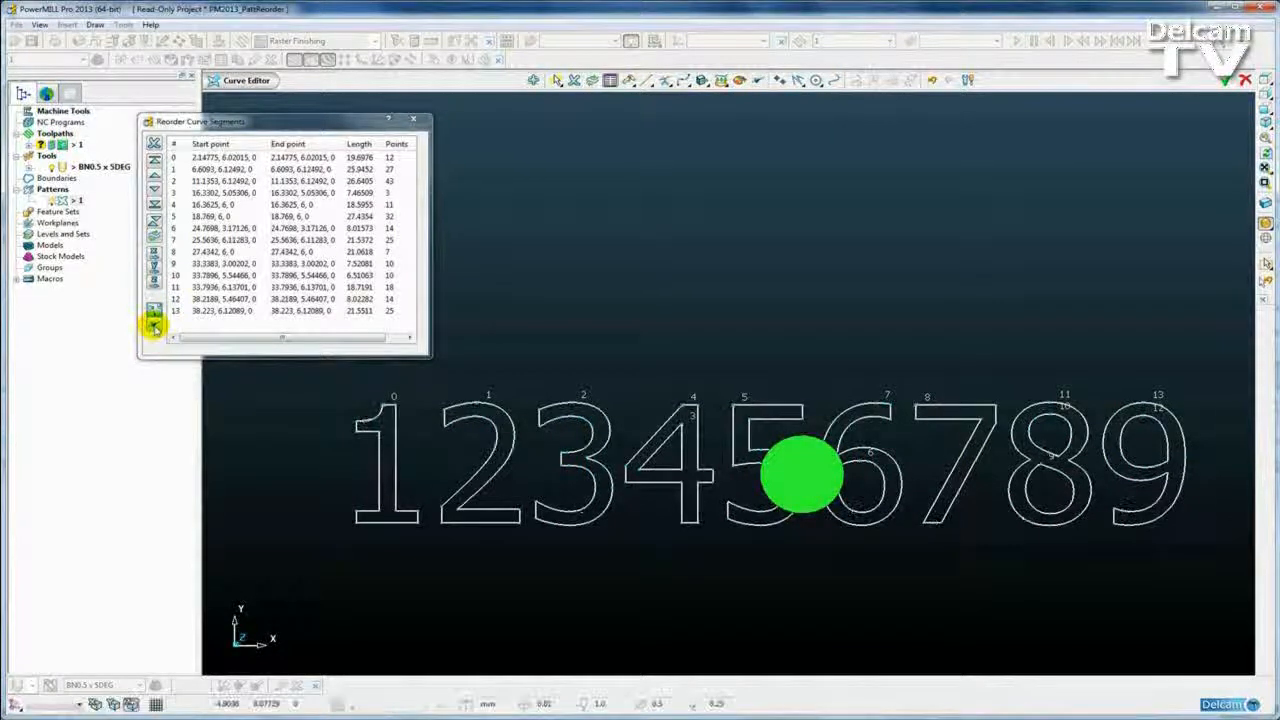
{"action": "left_click", "coordinate": [413, 119]}
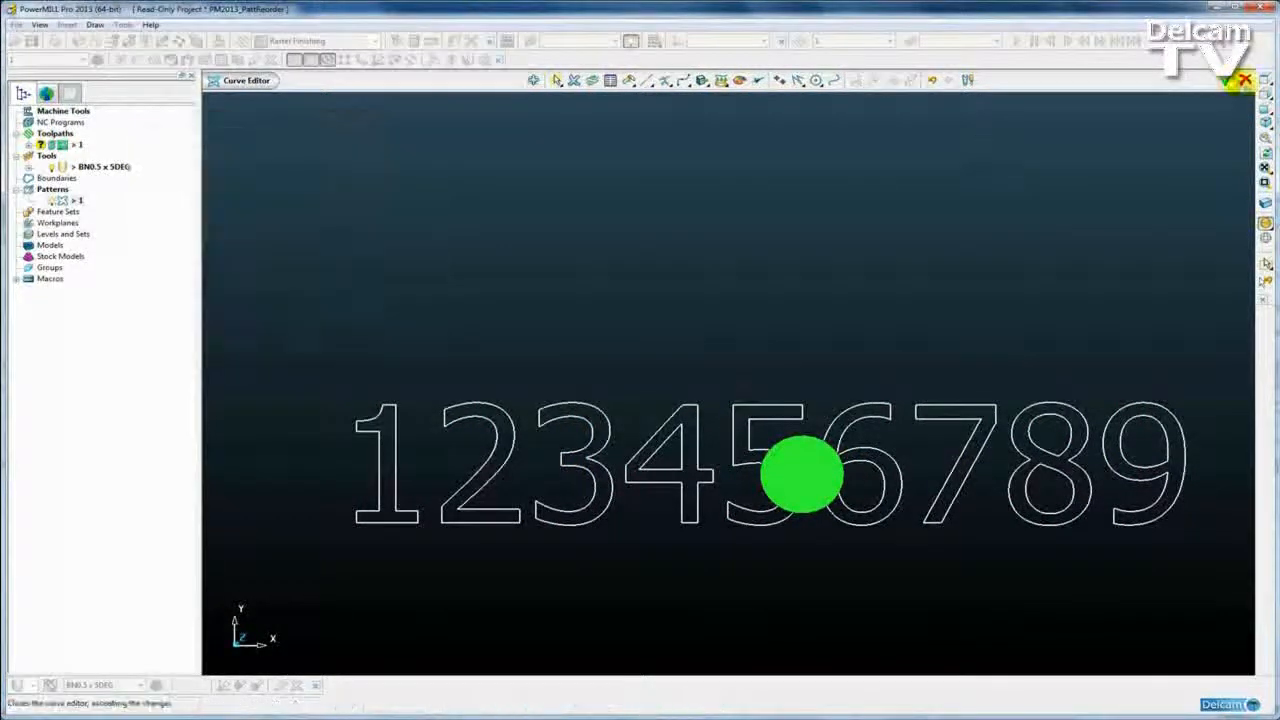
{"action": "left_click", "coordinate": [1226, 82]}
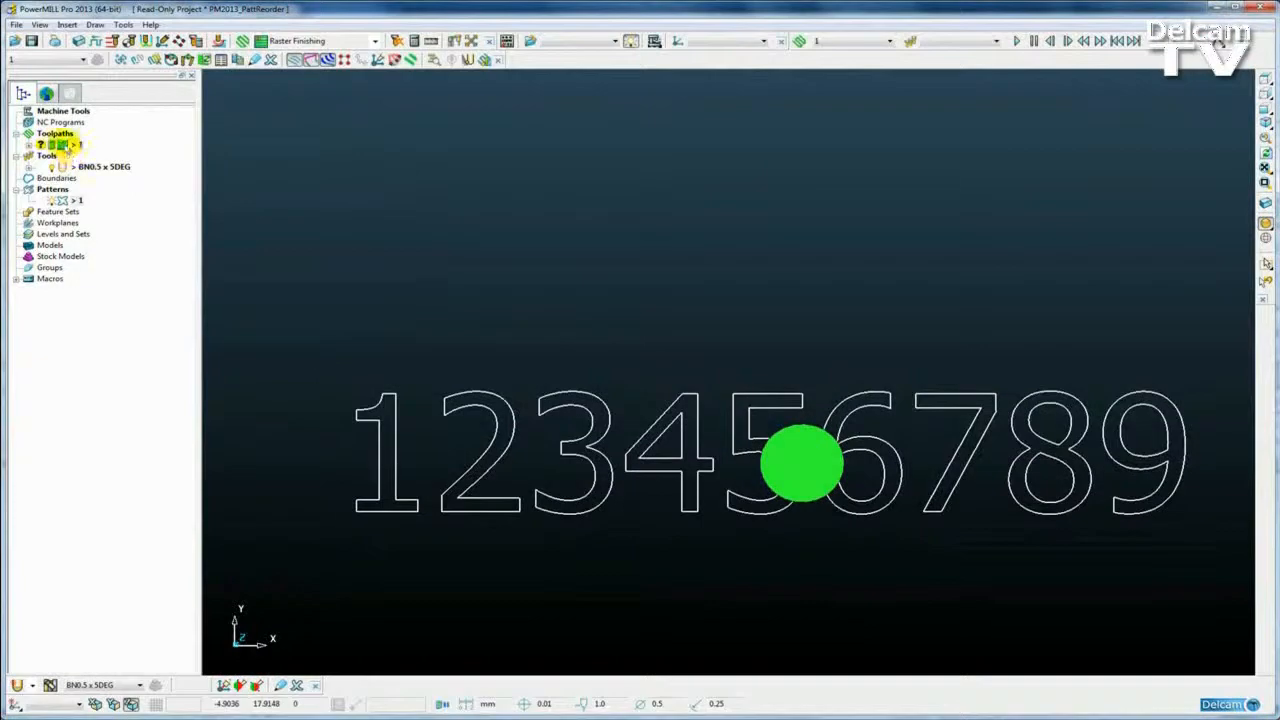
Recalculate Pattern Finishing toolpath 1 with its existing settings and close its settings form.
{"action": "right_click", "coordinate": [68, 146]}
{"action": "left_click", "coordinate": [98, 227]}
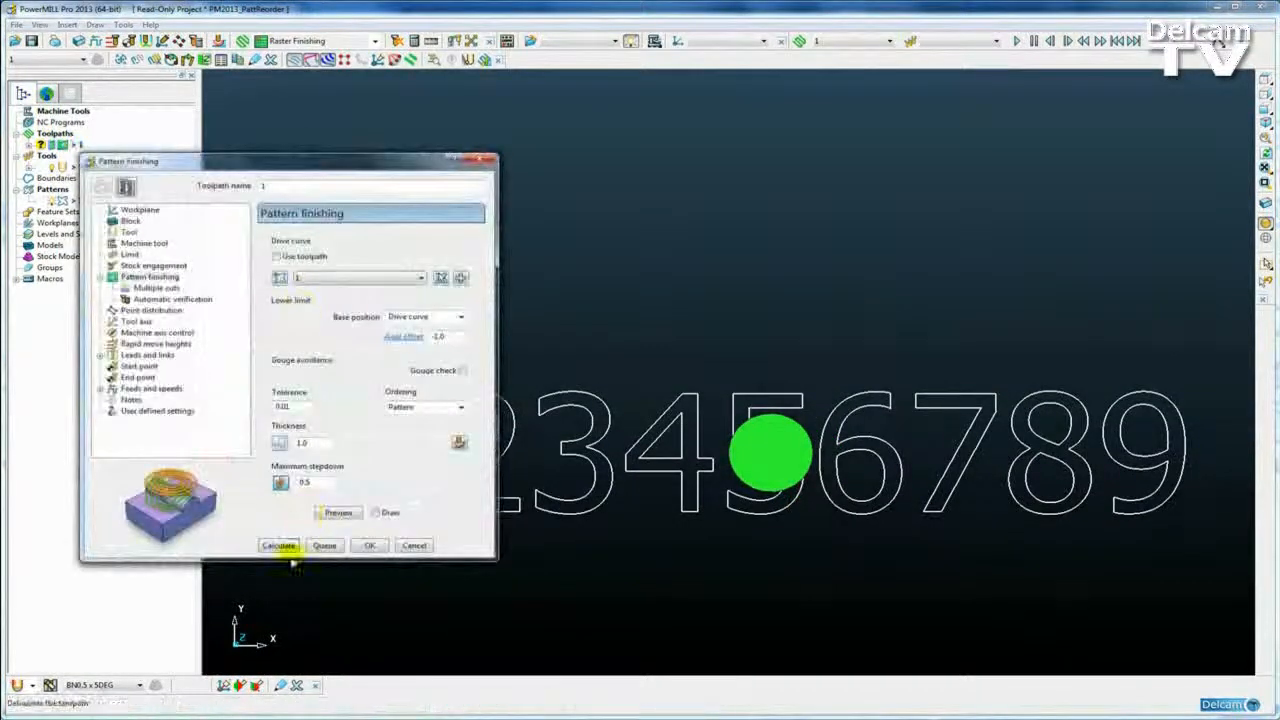
{"action": "left_click", "coordinate": [279, 545]}
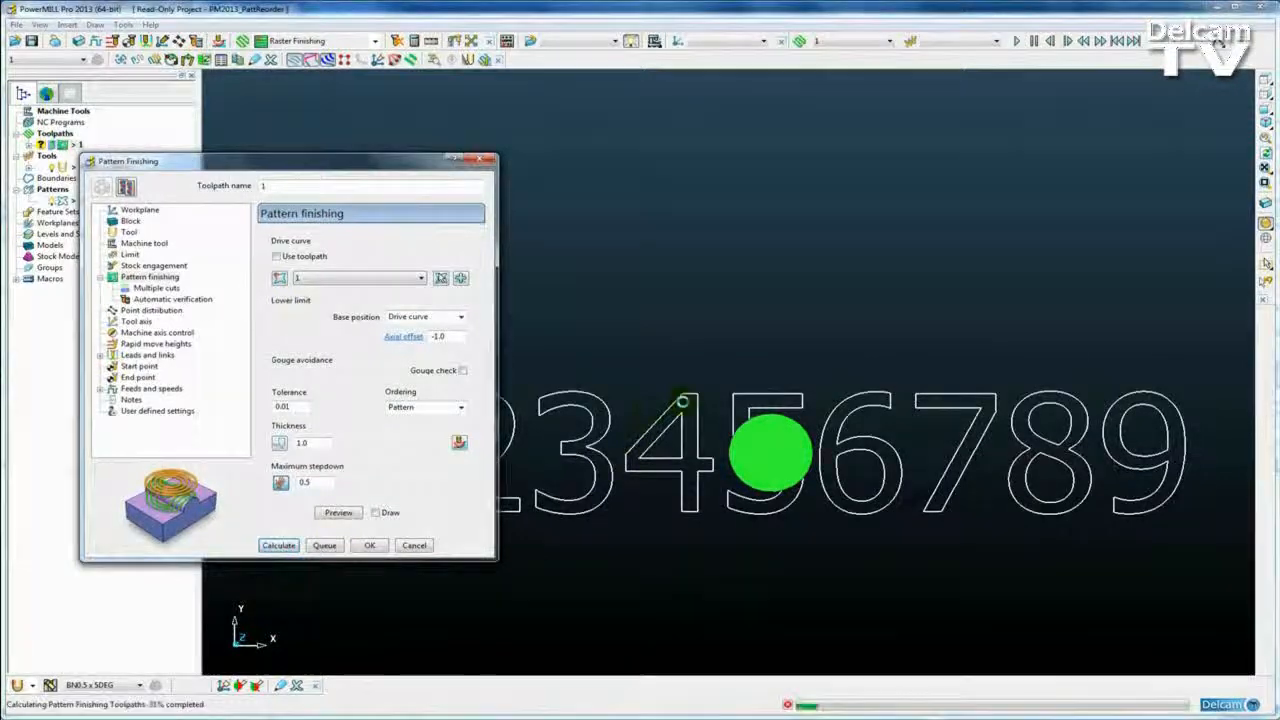
{"action": "left_click", "coordinate": [414, 545]}
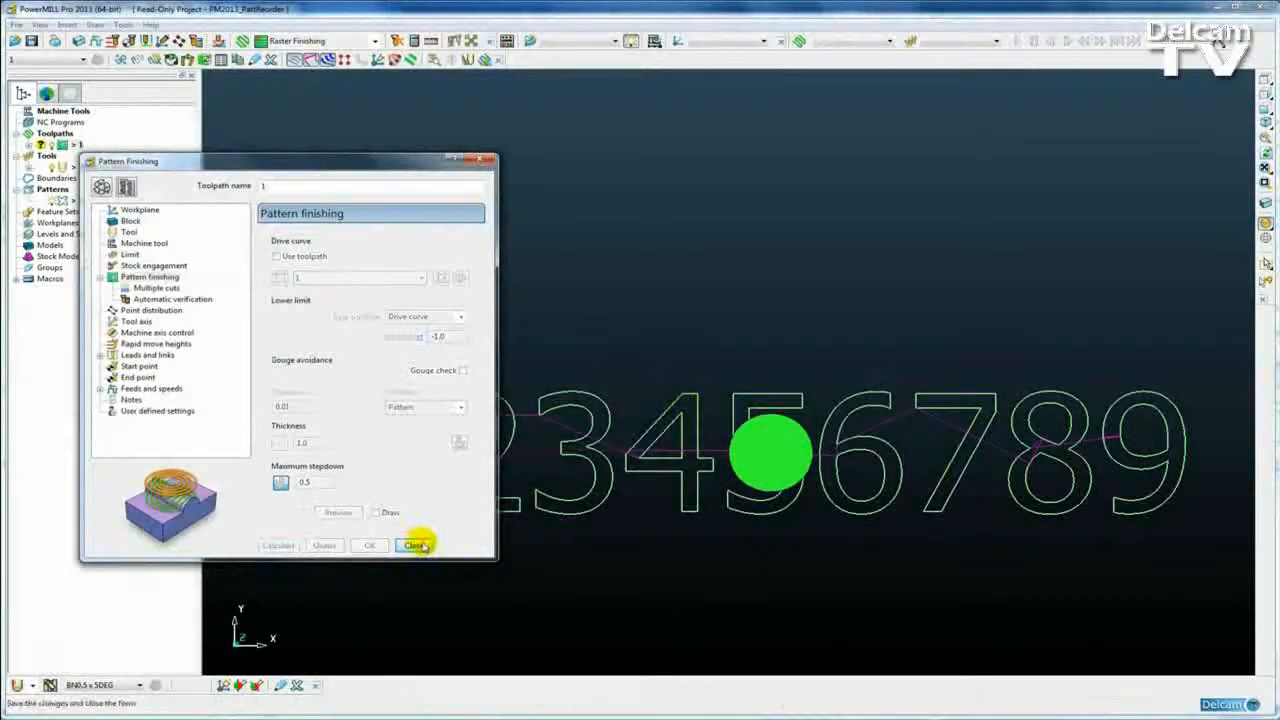
View toolpath 1 in an isometric view and play its simulation from the start to check the machining order of the digits.
{"action": "key", "text": "ctrl+1"}
{"action": "middle_click_drag", "start_coordinate": [641, 398], "coordinate": [651, 180], "text": "shift"}
{"action": "scroll", "coordinate": [643, 354], "scroll_direction": "up", "scroll_amount": 4}
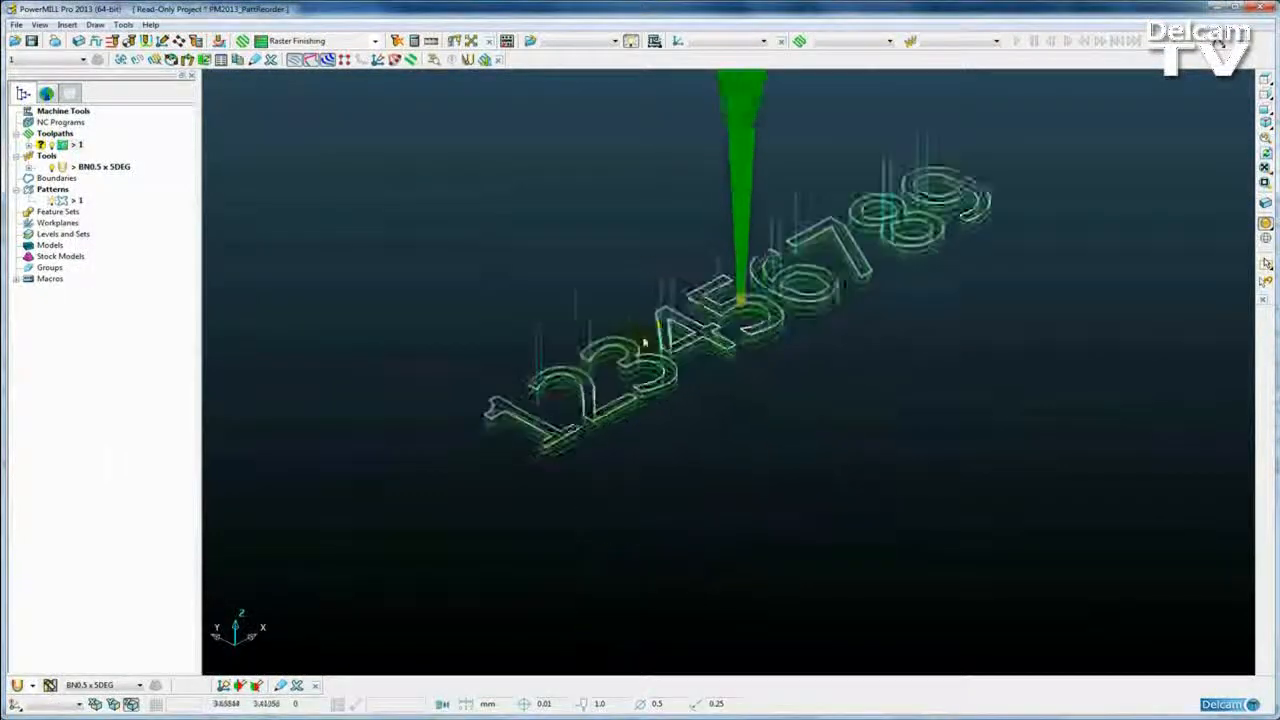
{"action": "right_click", "coordinate": [76, 145]}
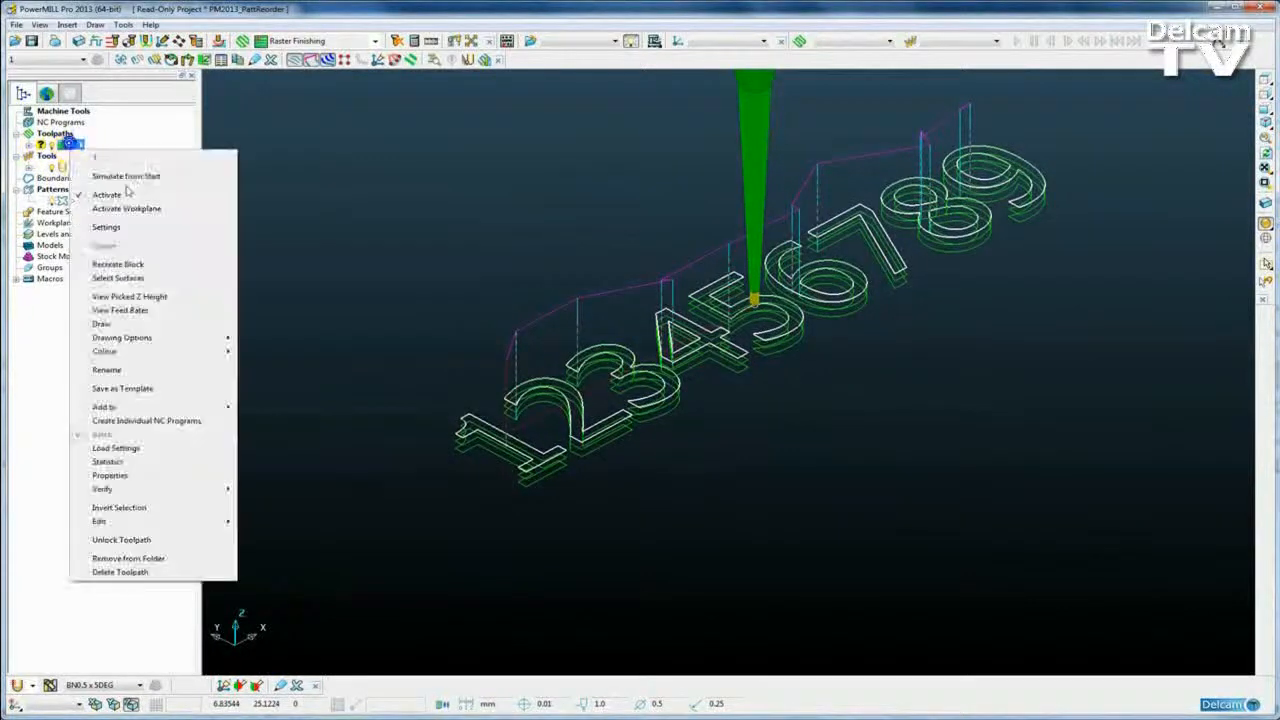
{"action": "left_click", "coordinate": [127, 177]}
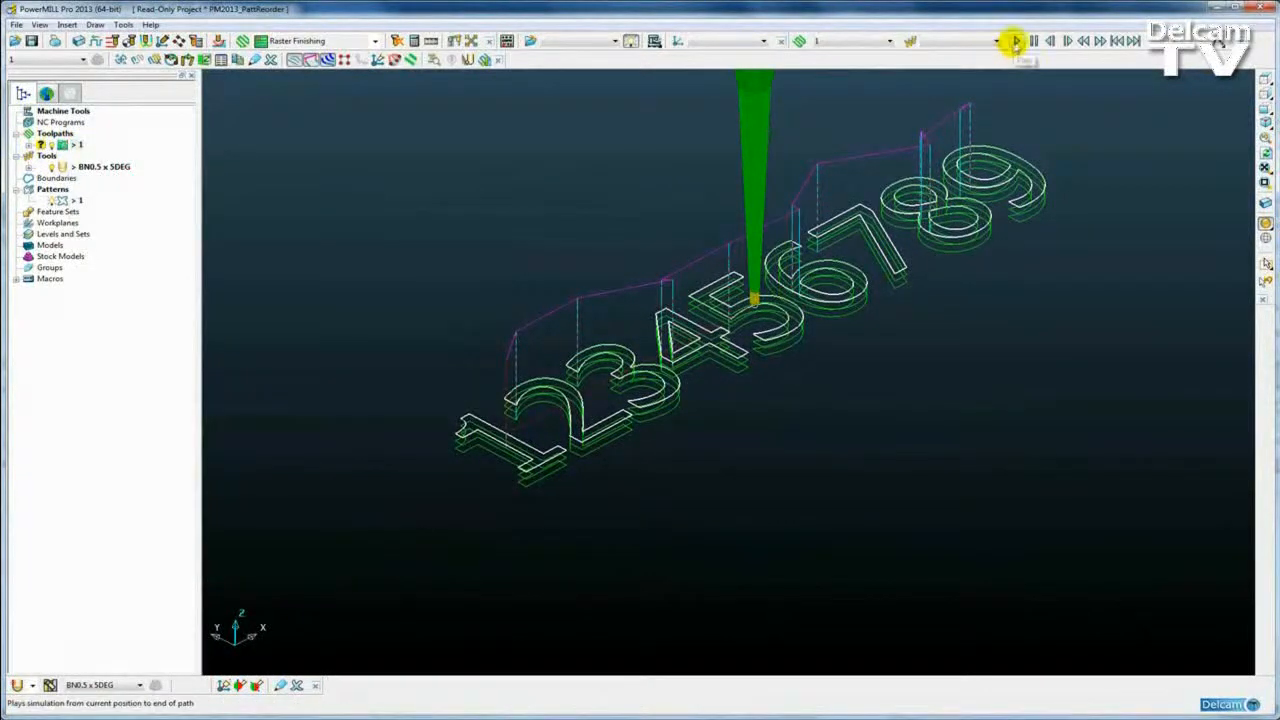
{"action": "left_click", "coordinate": [1015, 42]}
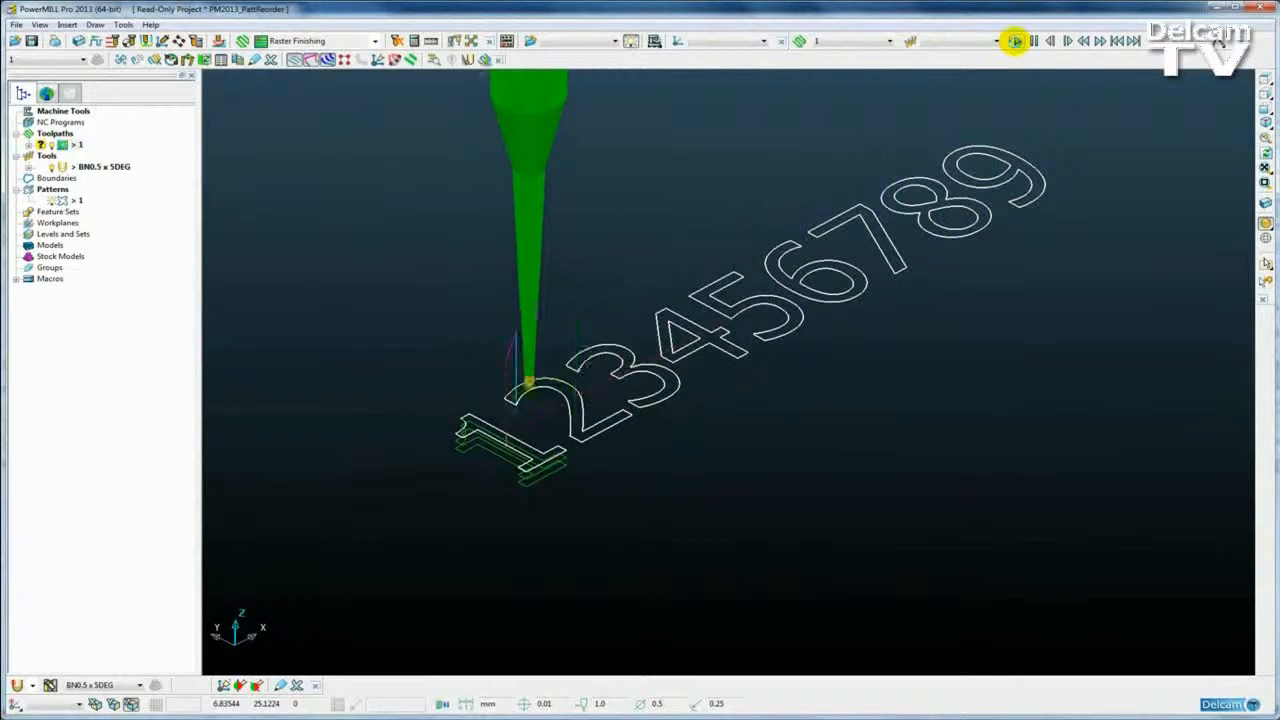